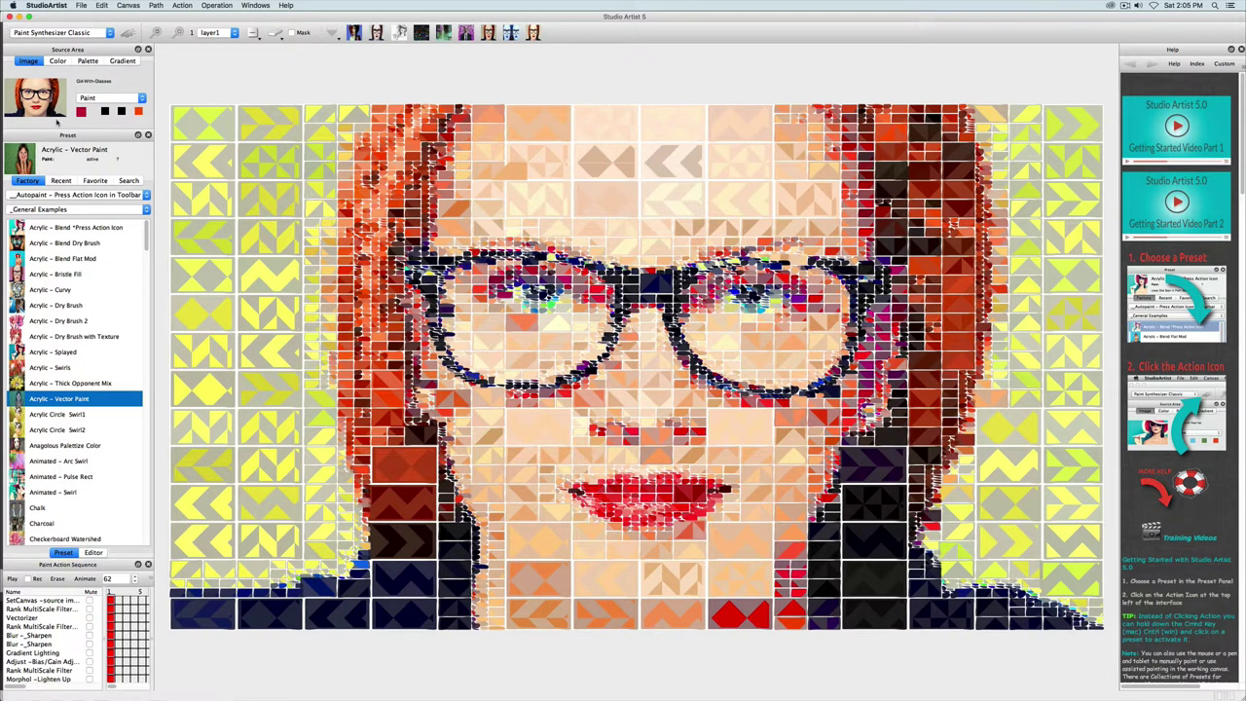
Step: Pick the Mosaic - Vector (Can Adjust Manually) category and choose the Chevron and Squares preset
left_click(81, 34)
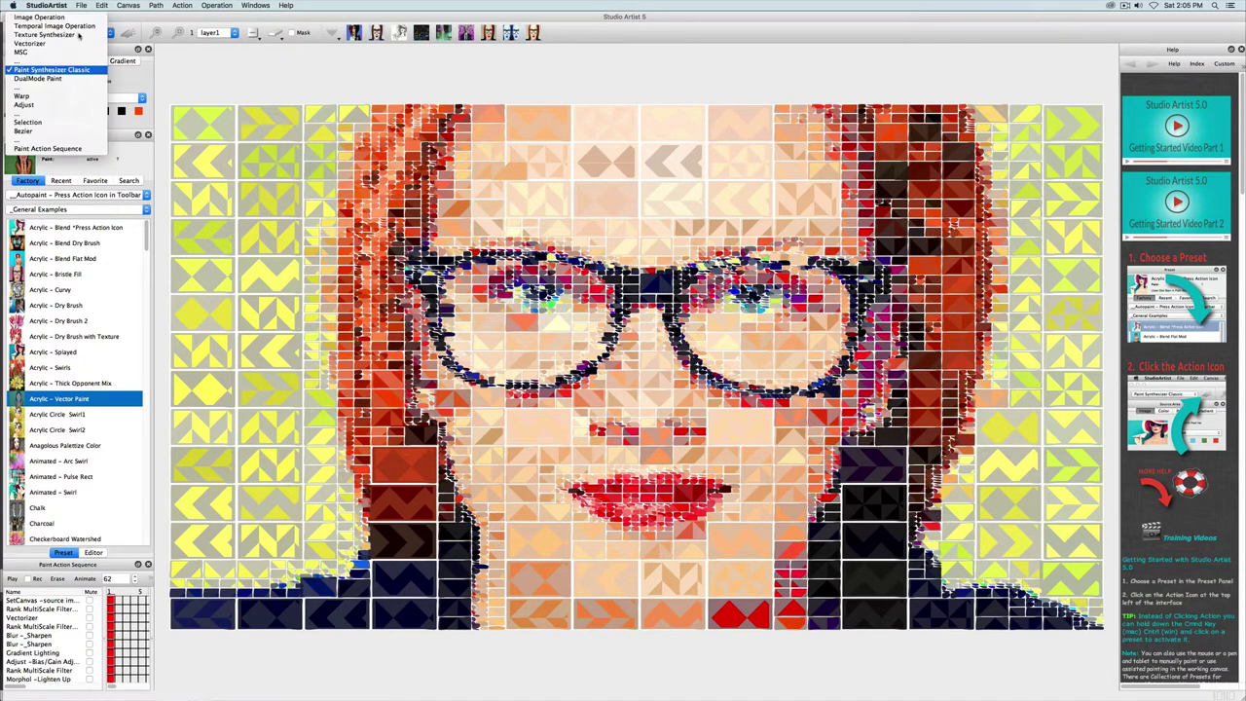
left_click(79, 73)
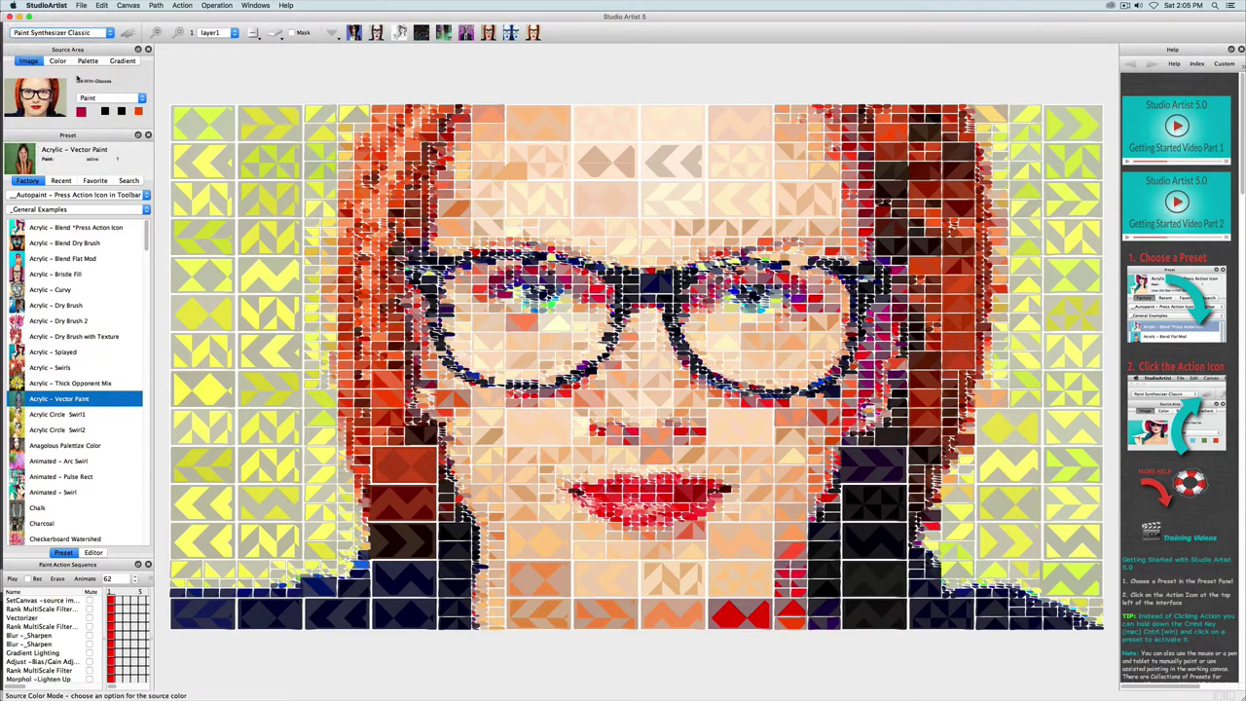
left_click(70, 207)
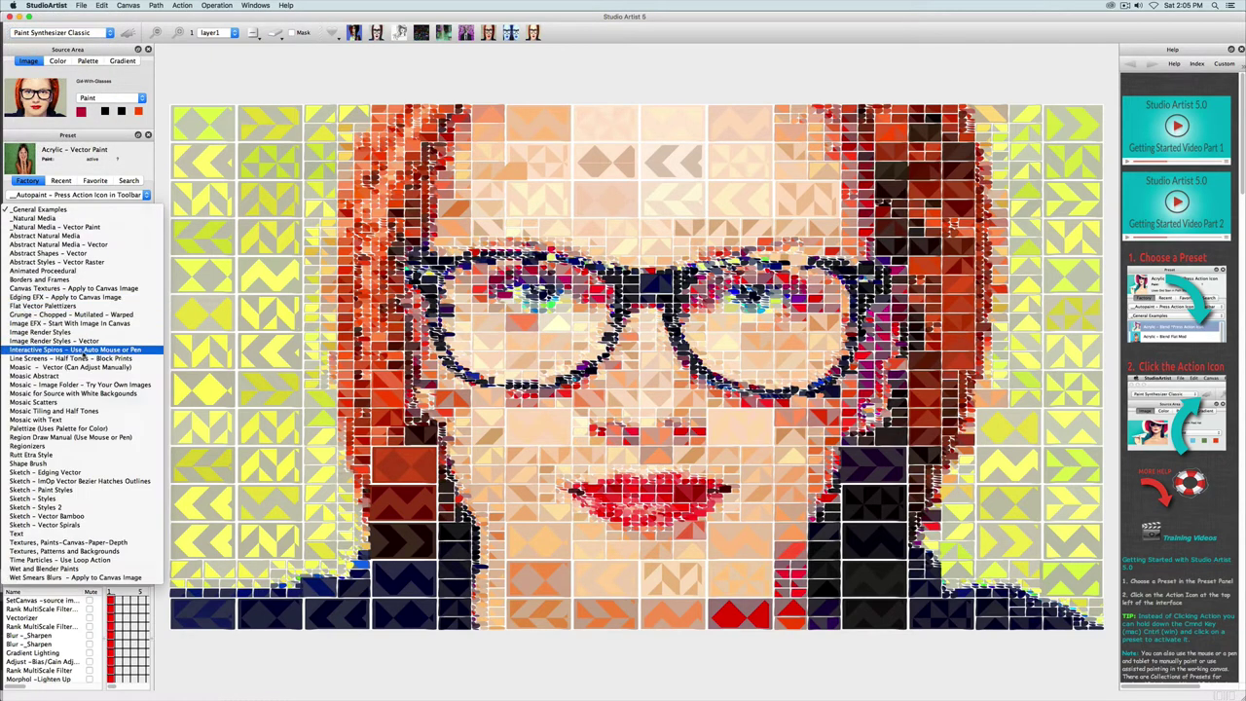
left_click(87, 368)
scroll(78, 389, "down", 5)
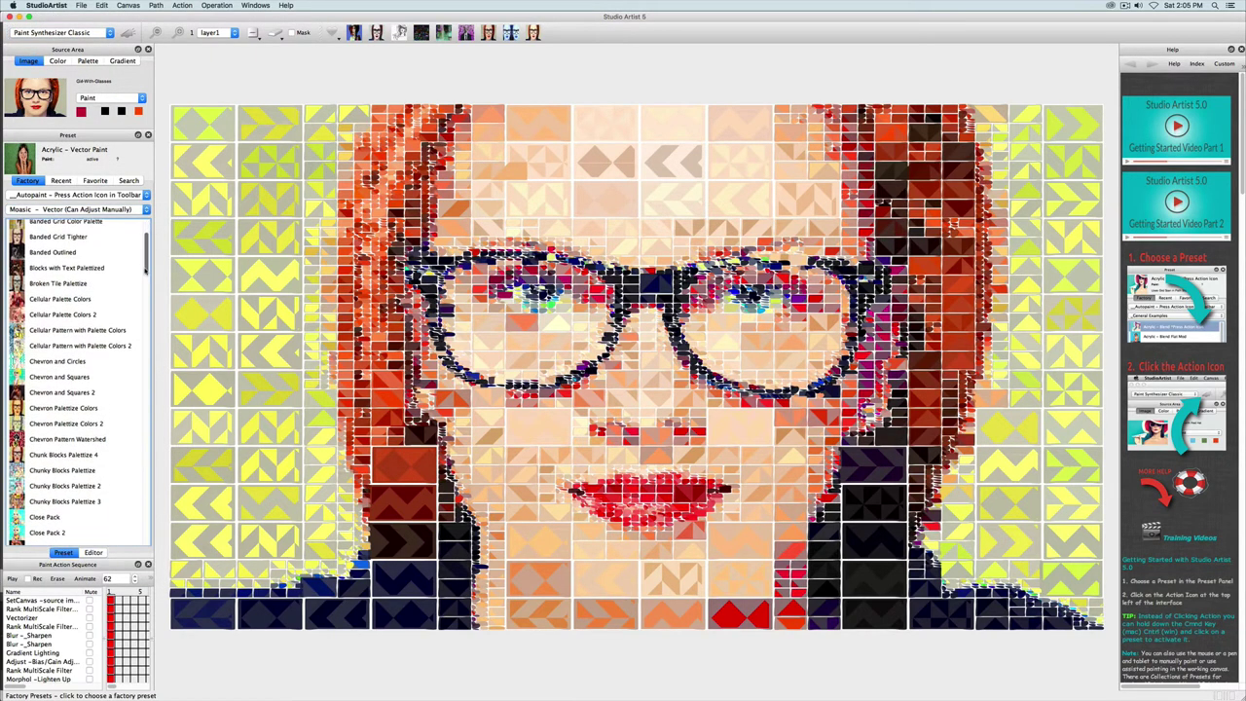
left_click(67, 347)
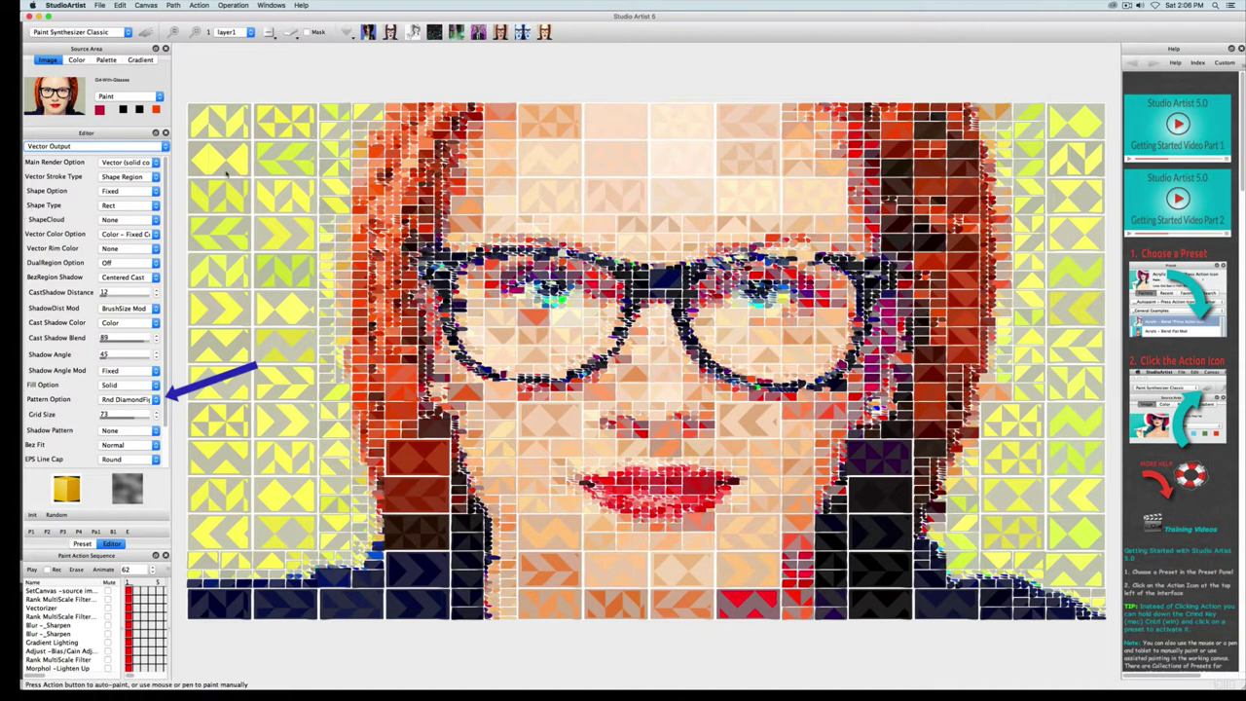
Step: Switch the pattern option to Shape Rect Grid, repaint, and try triangle pattern shapes
left_click(127, 399)
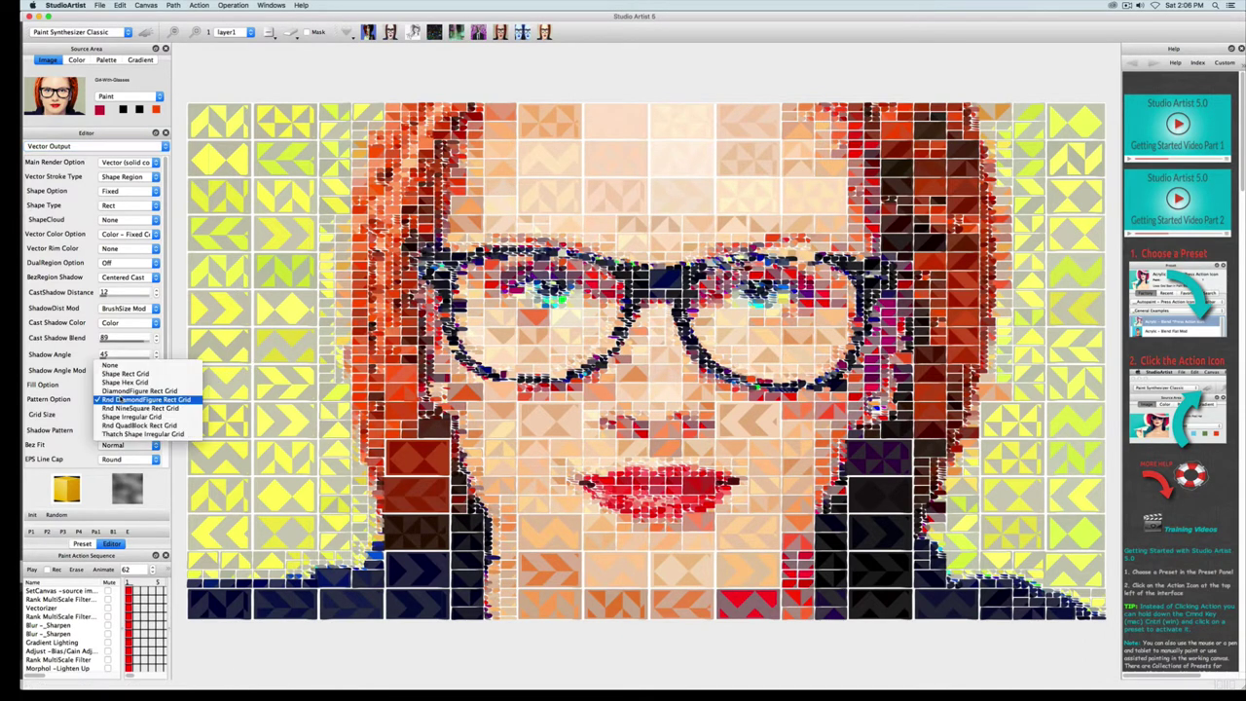
left_click(124, 373)
left_click(145, 32)
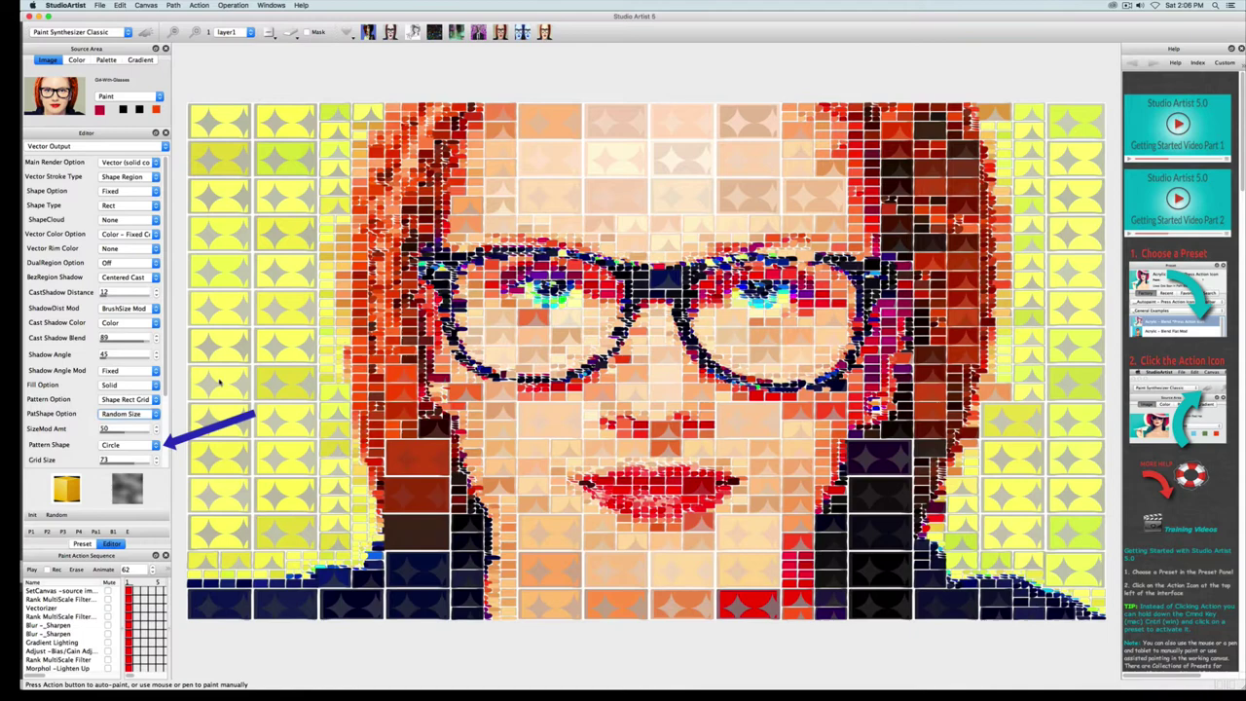
left_click(128, 445)
left_click(146, 33)
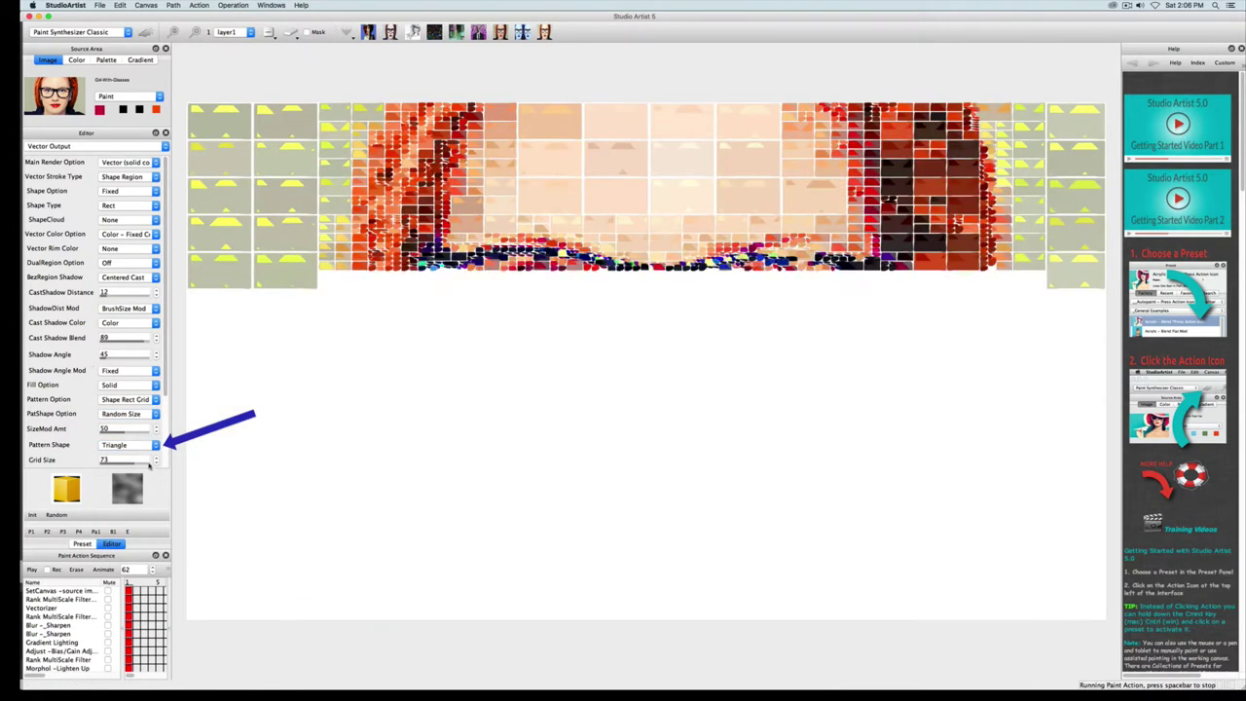
Step: Change the pattern shape to pentagons and repaint the portrait
left_click(128, 445)
left_click(137, 456)
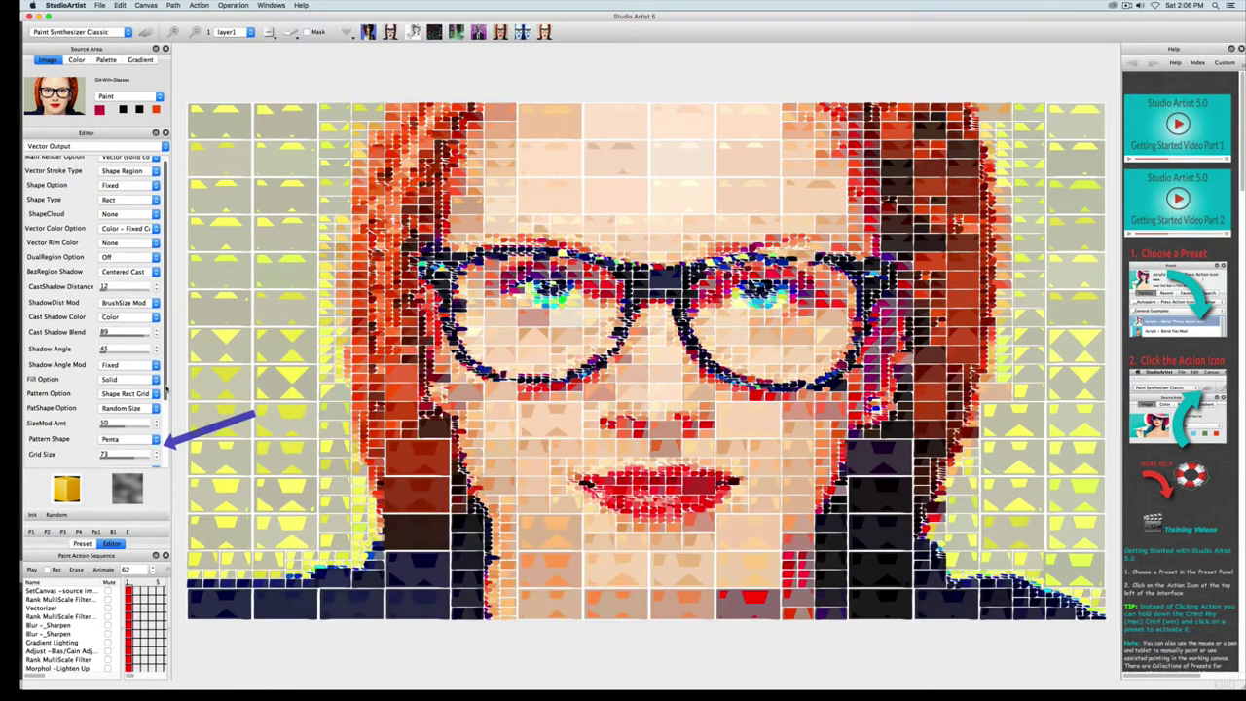
scroll(117, 389, "down", 3)
left_click(146, 32)
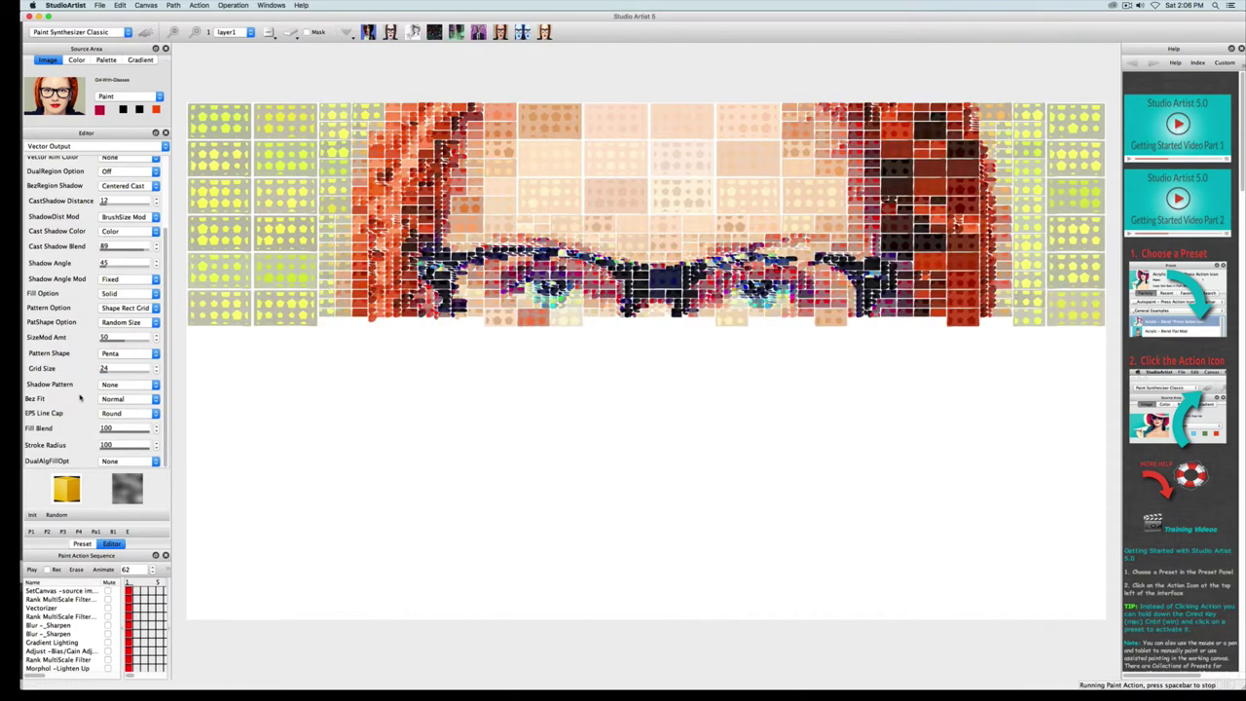
Step: Enlarge the pattern grid size and set the pattern shape back to circles
left_click(133, 369)
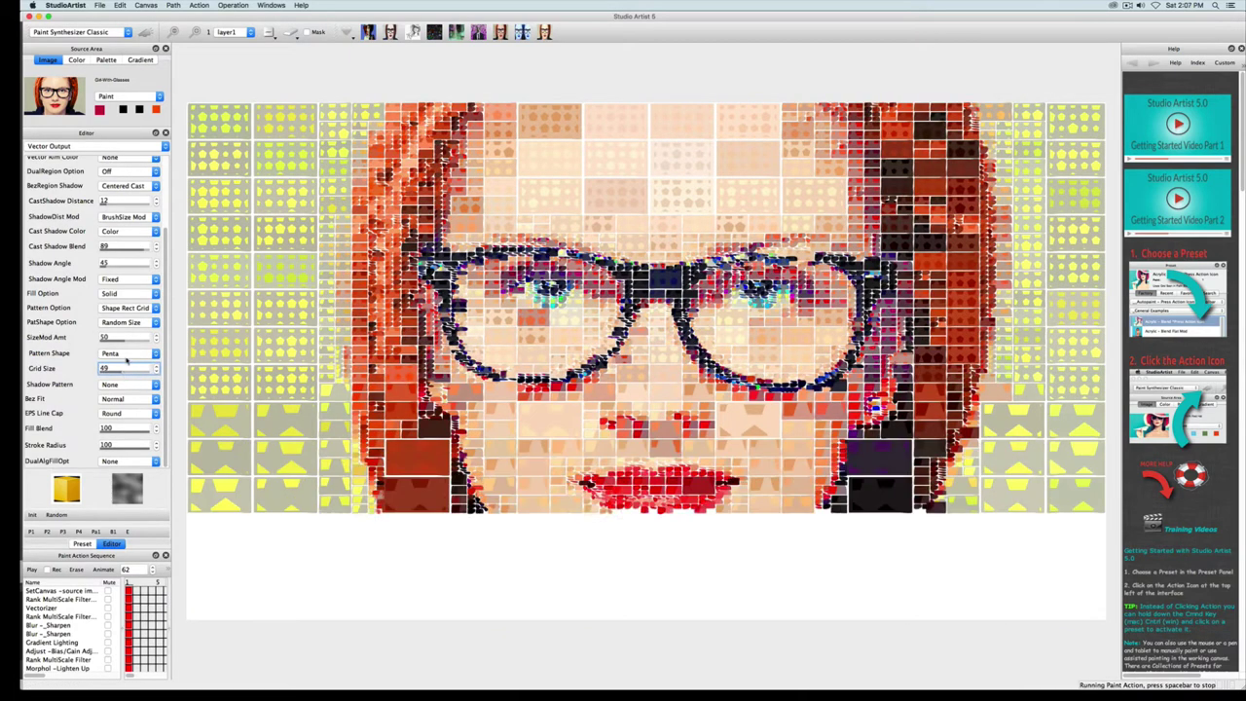
left_click(127, 354)
left_click(127, 329)
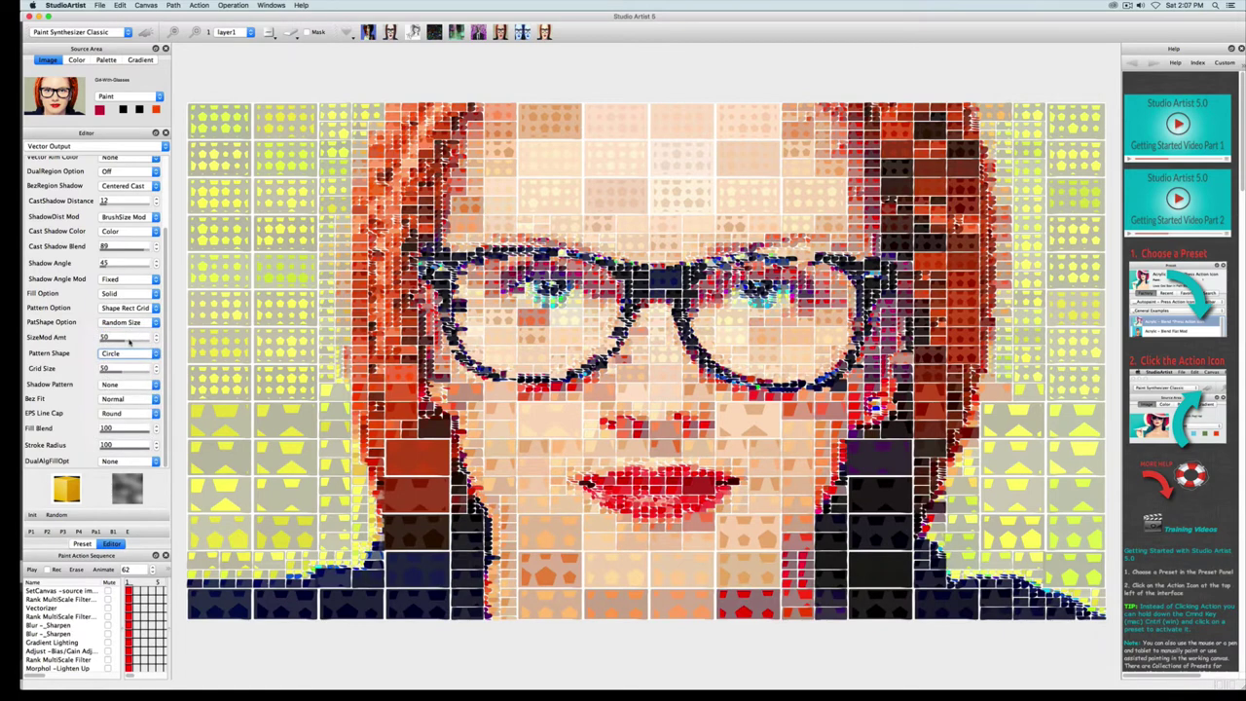
left_click(124, 307)
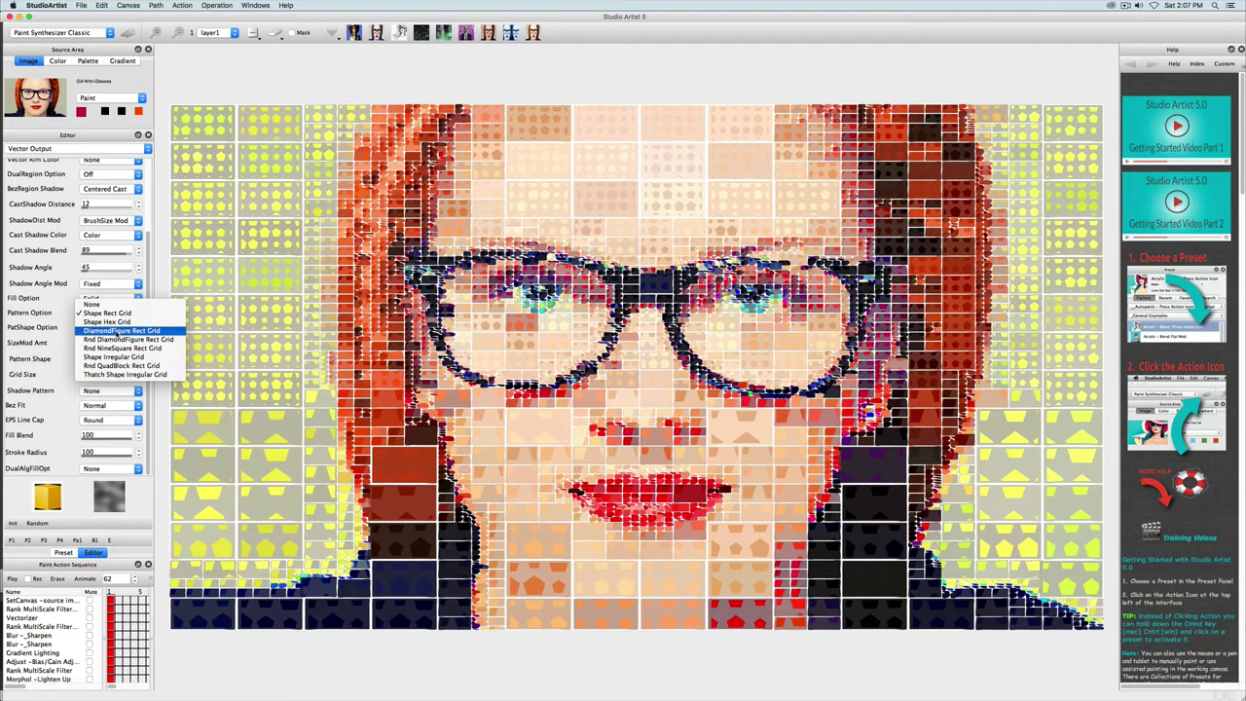
Step: Set the pattern option to DiamondFigure at 21 with grid size 84, re-rendering the portrait
left_click(122, 331)
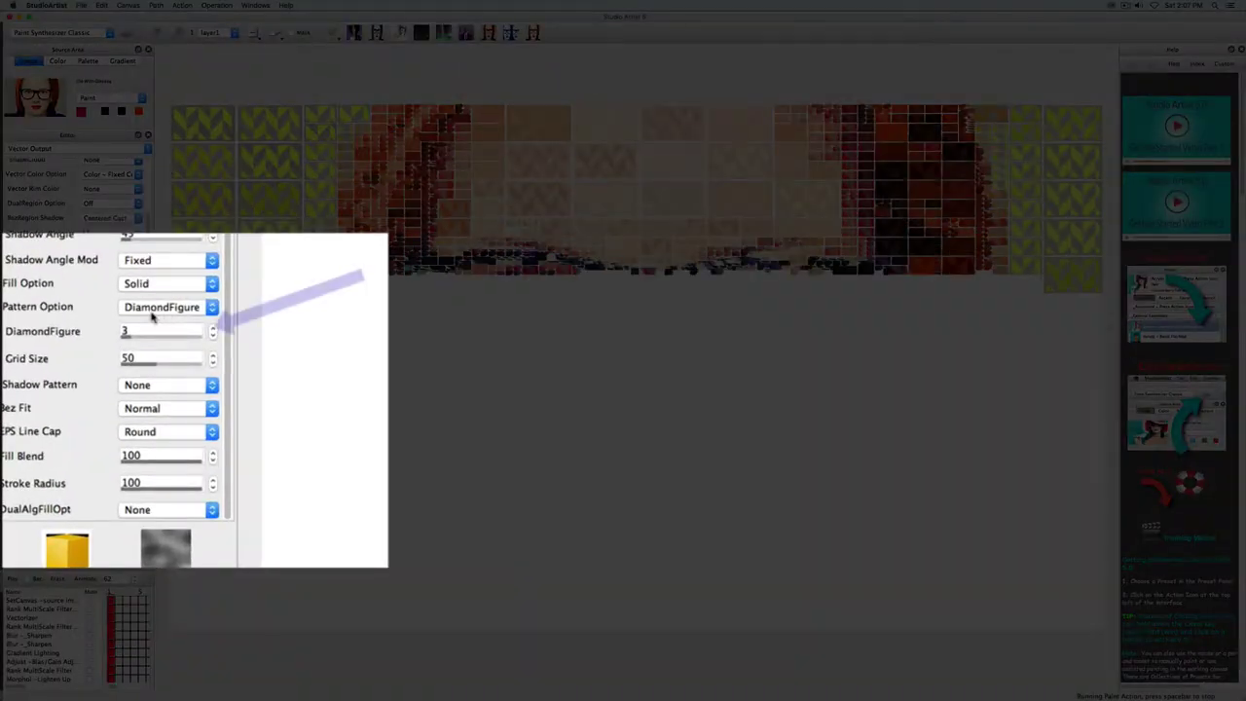
left_click_drag(185, 341, 131, 336)
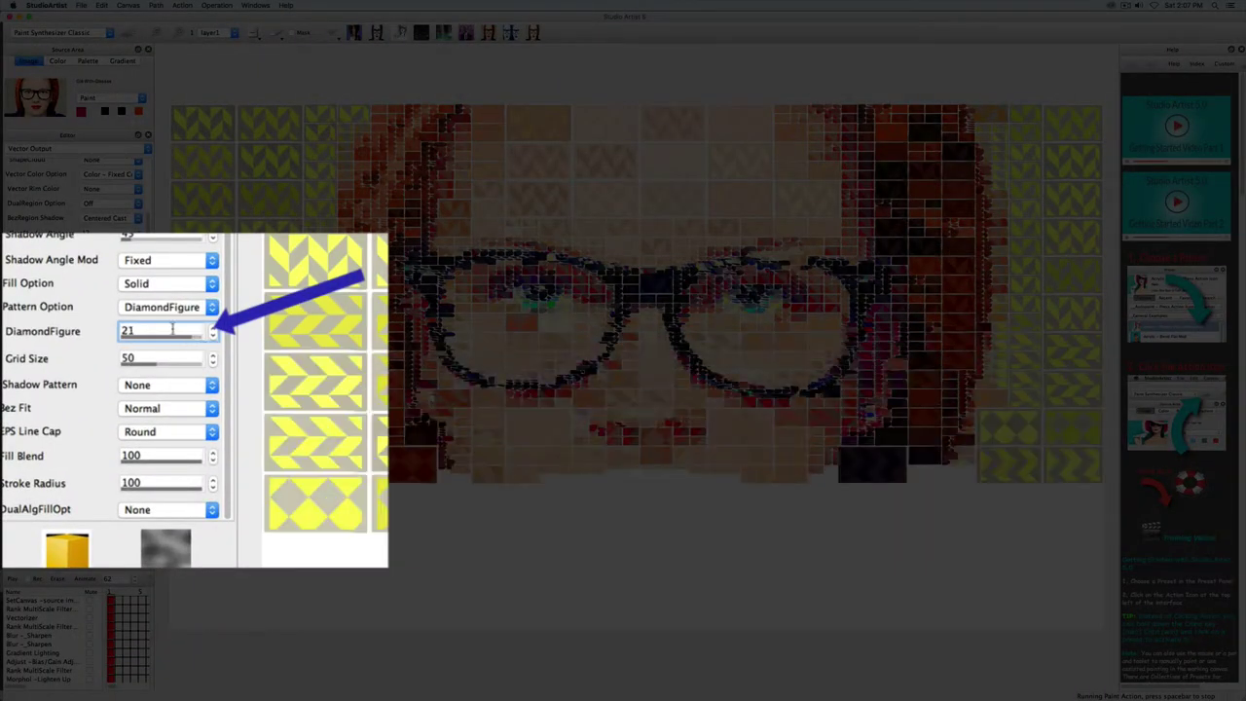
left_click_drag(146, 341, 155, 341)
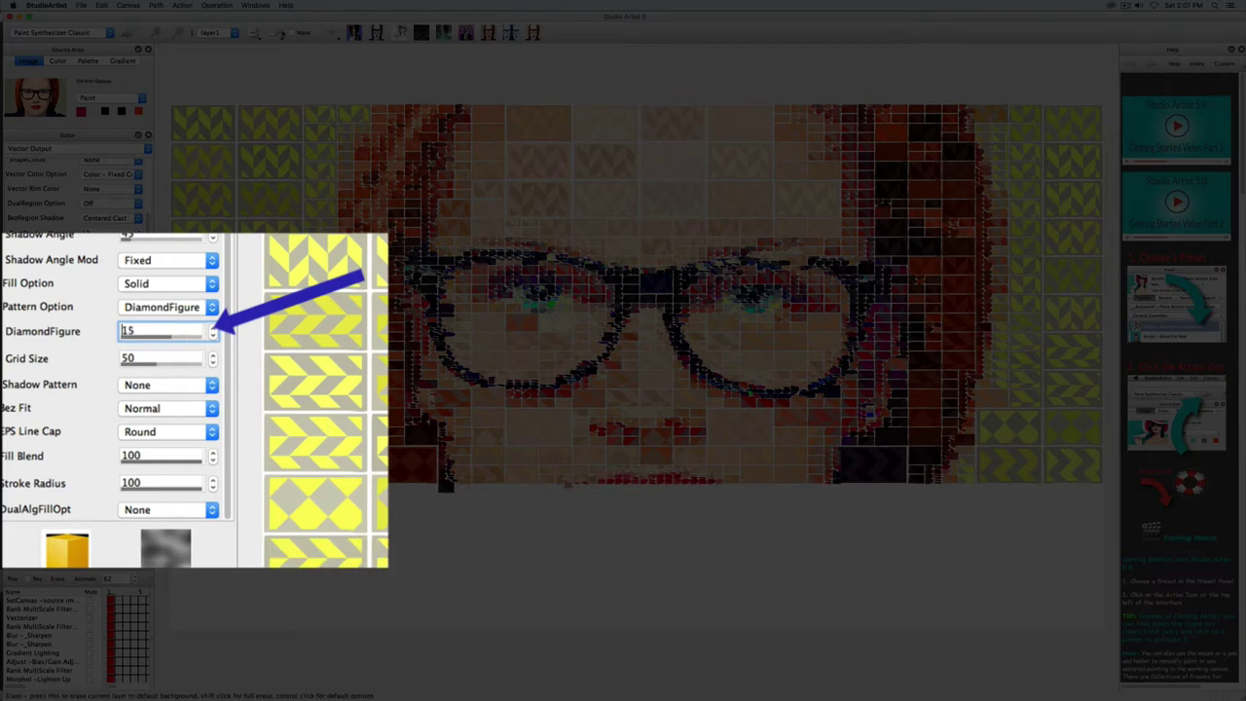
scroll(156, 390, "up", 1)
left_click_drag(151, 394, 129, 391)
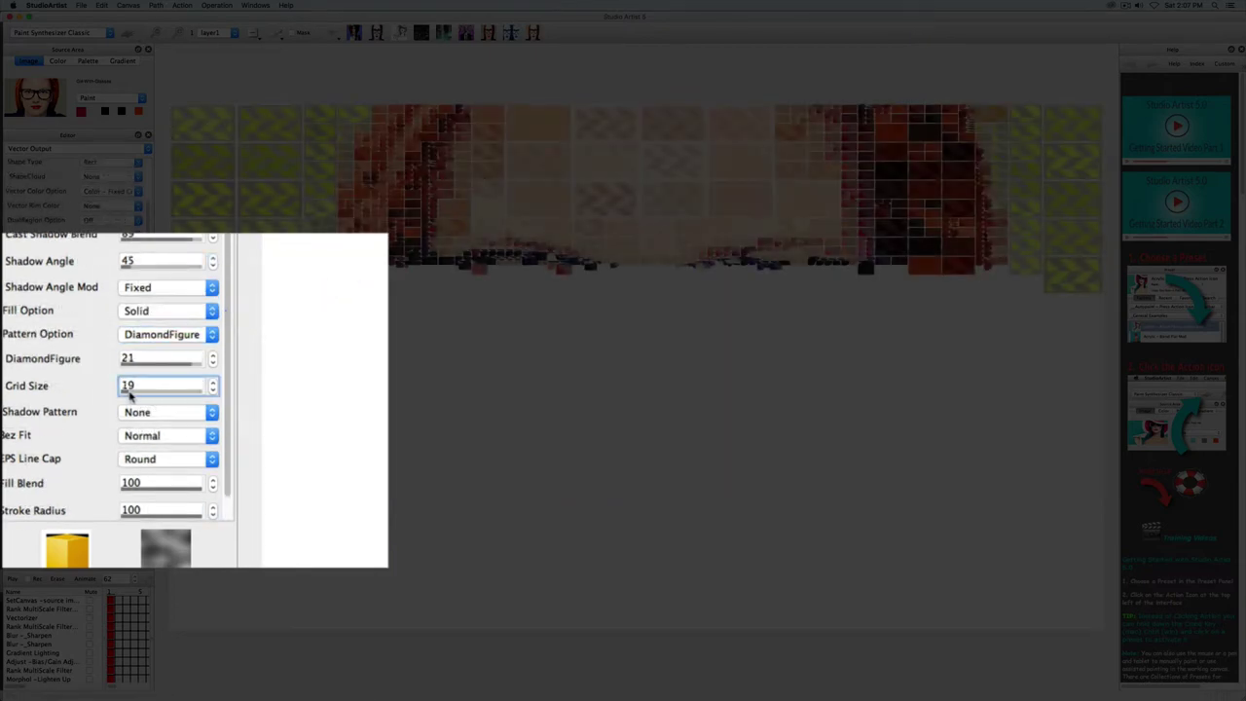
type("84")
key("Return")
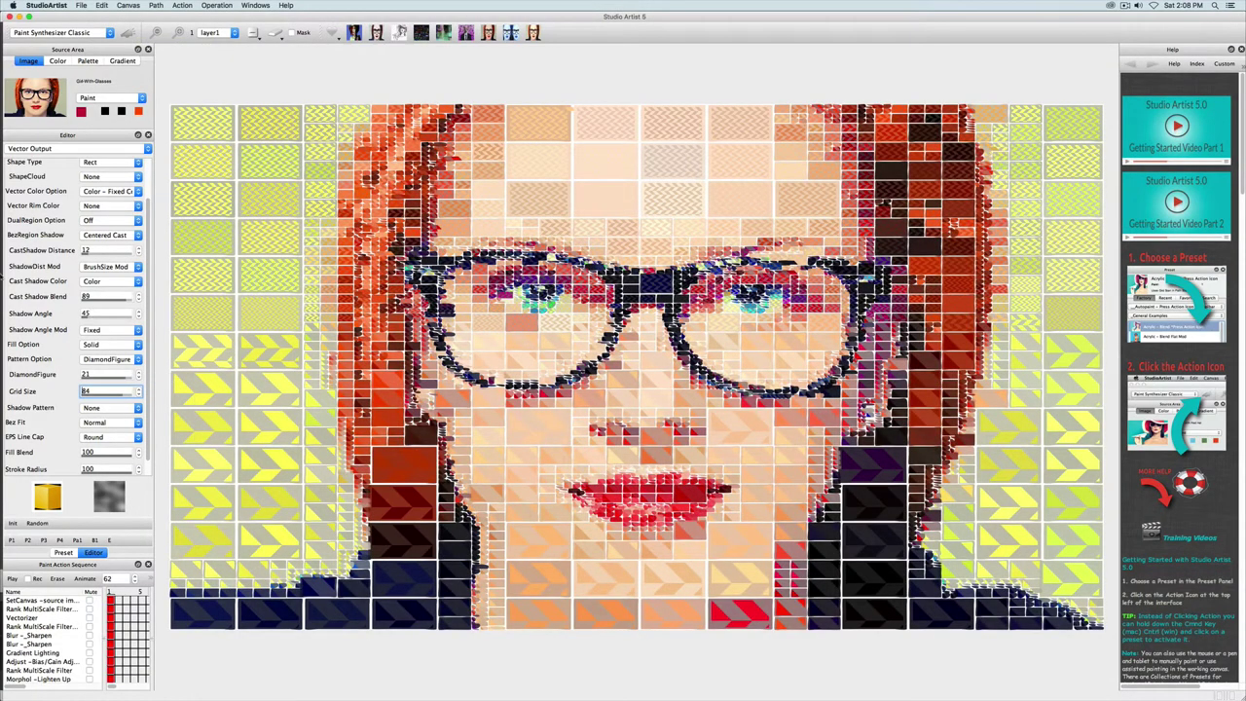
Step: Turn off the region shadow, clear the canvas to white, and repaint the portrait
left_click(100, 236)
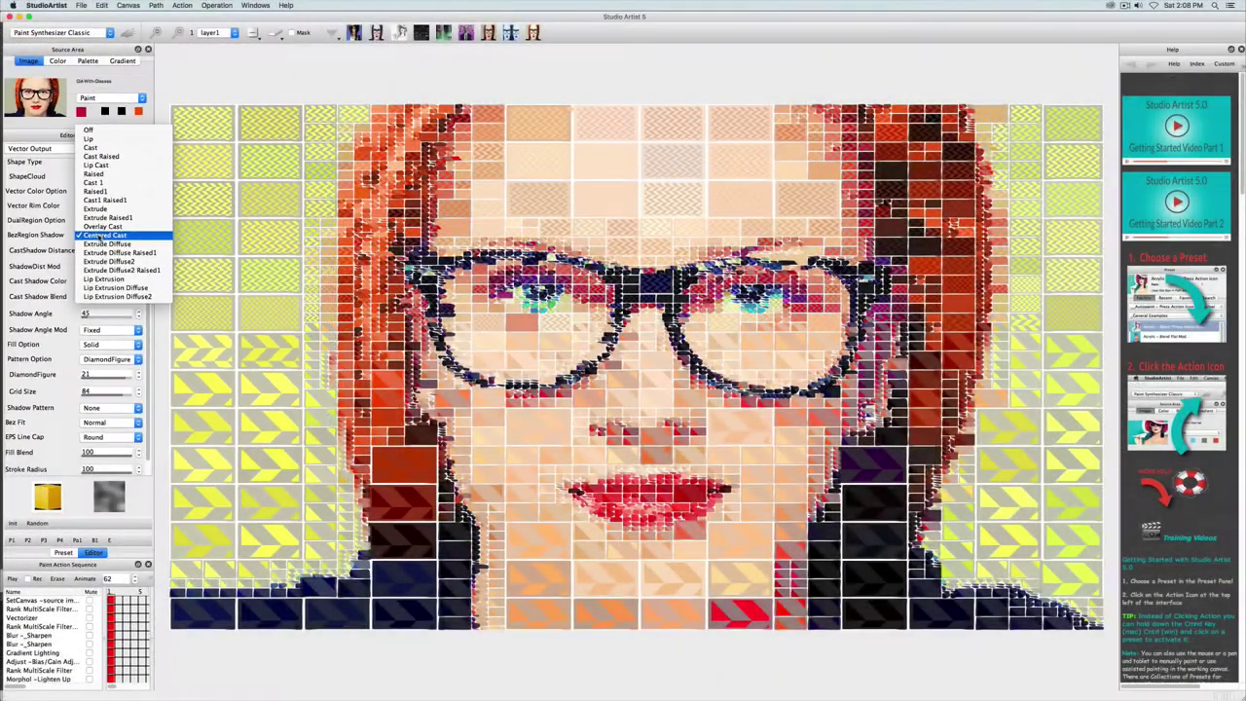
left_click(90, 130)
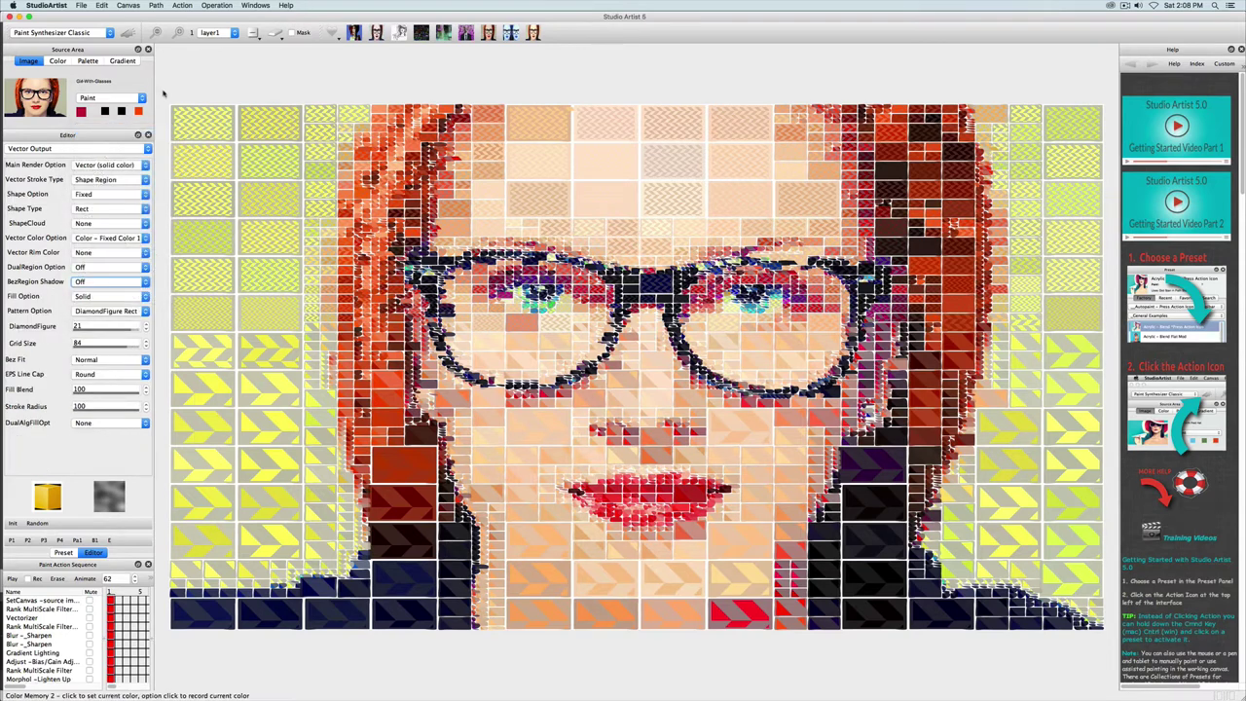
left_click(127, 32)
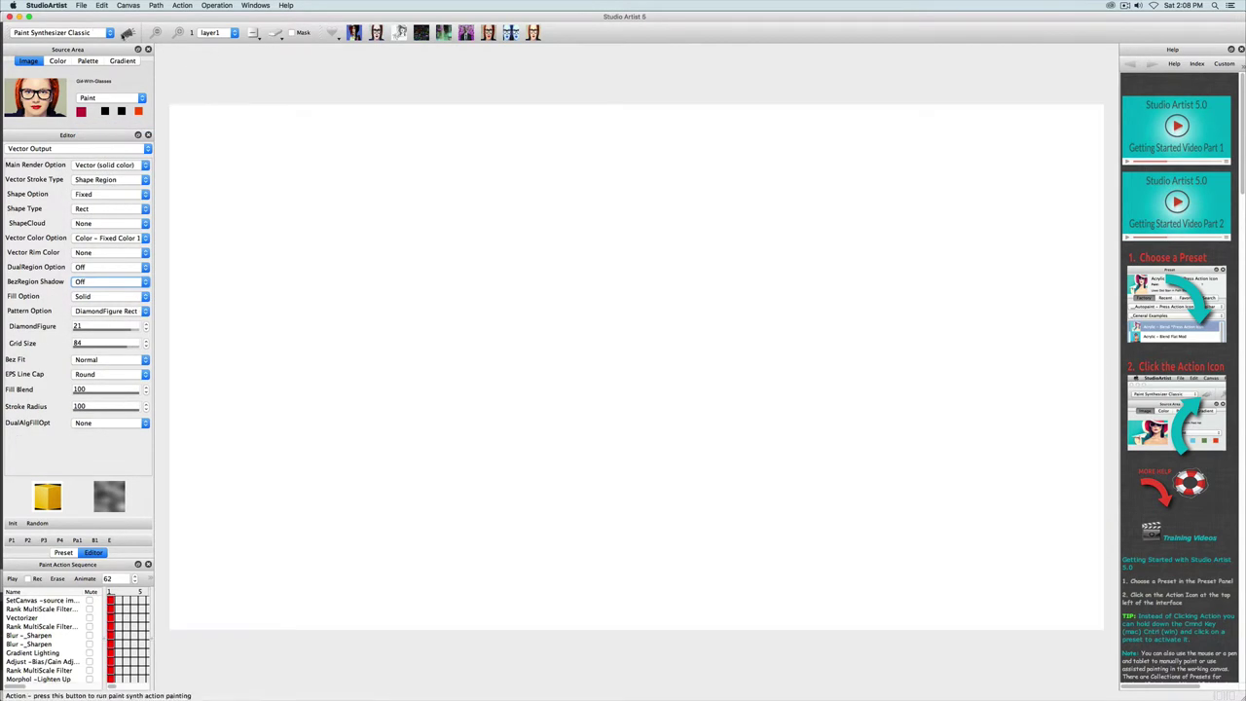
left_click(127, 32)
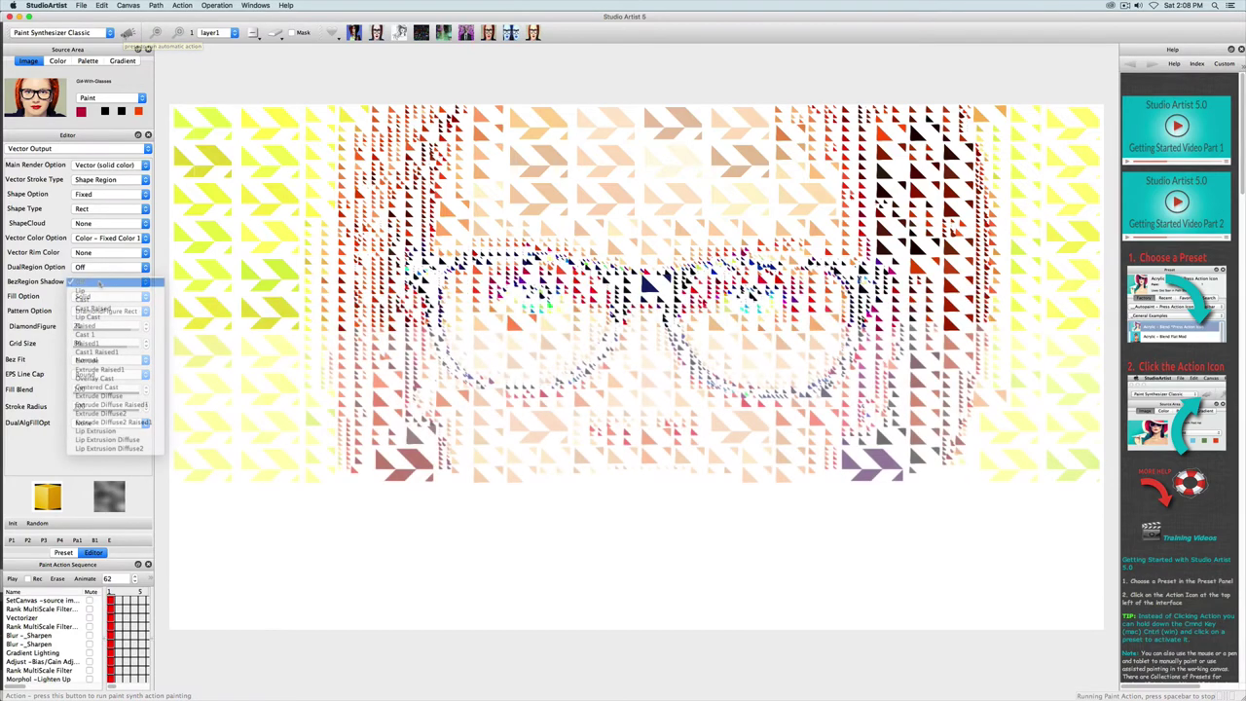
Step: Set the region shadow to Extrude with a cast shadow distance of 18
left_click(104, 361)
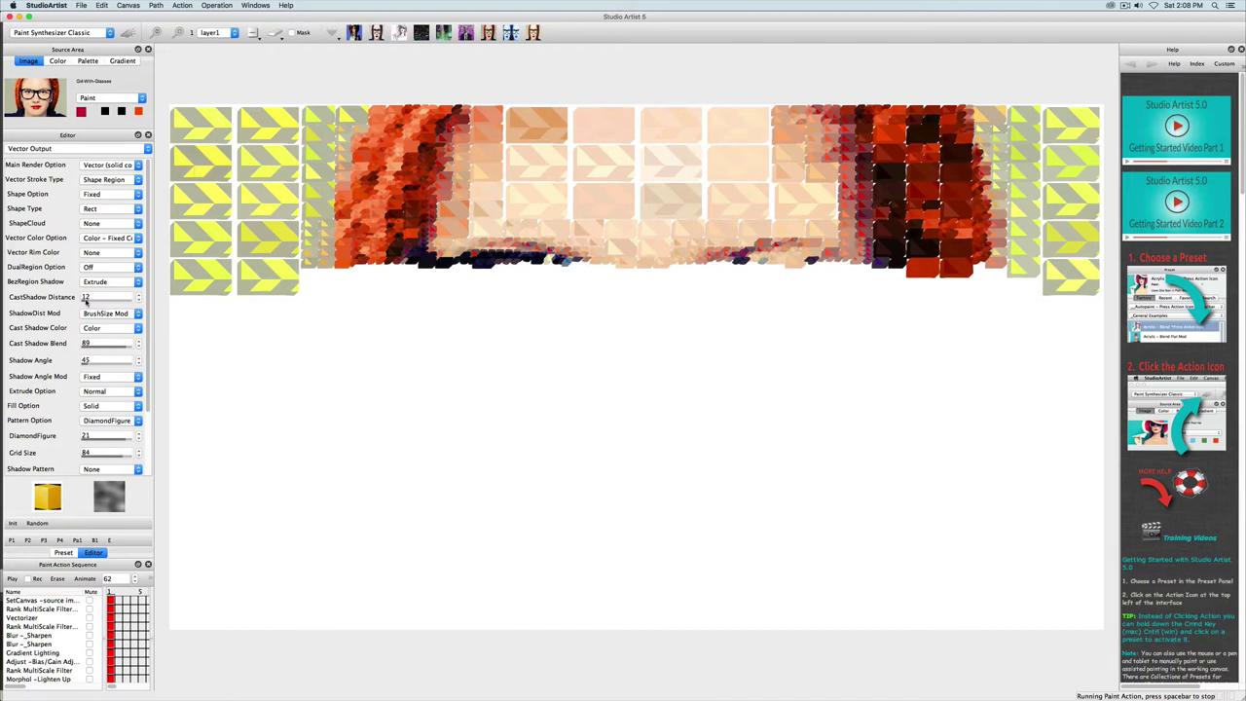
left_click_drag(86, 301, 93, 304)
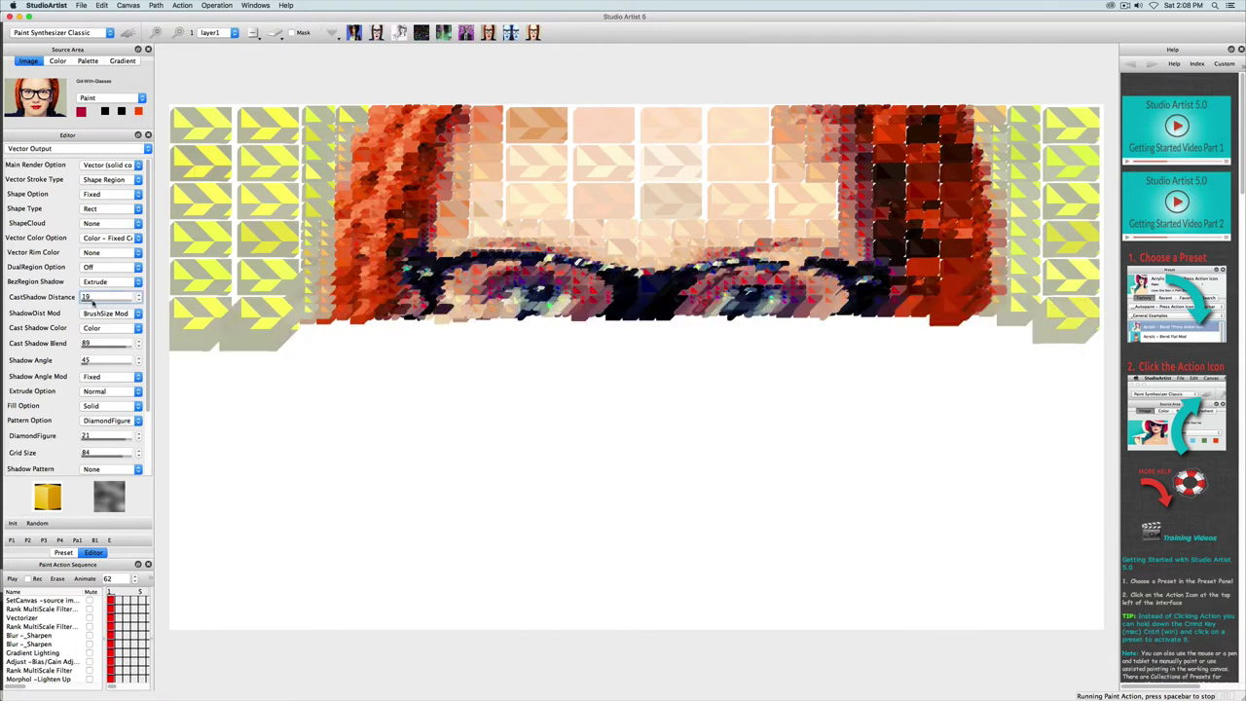
left_click_drag(93, 304, 94, 306)
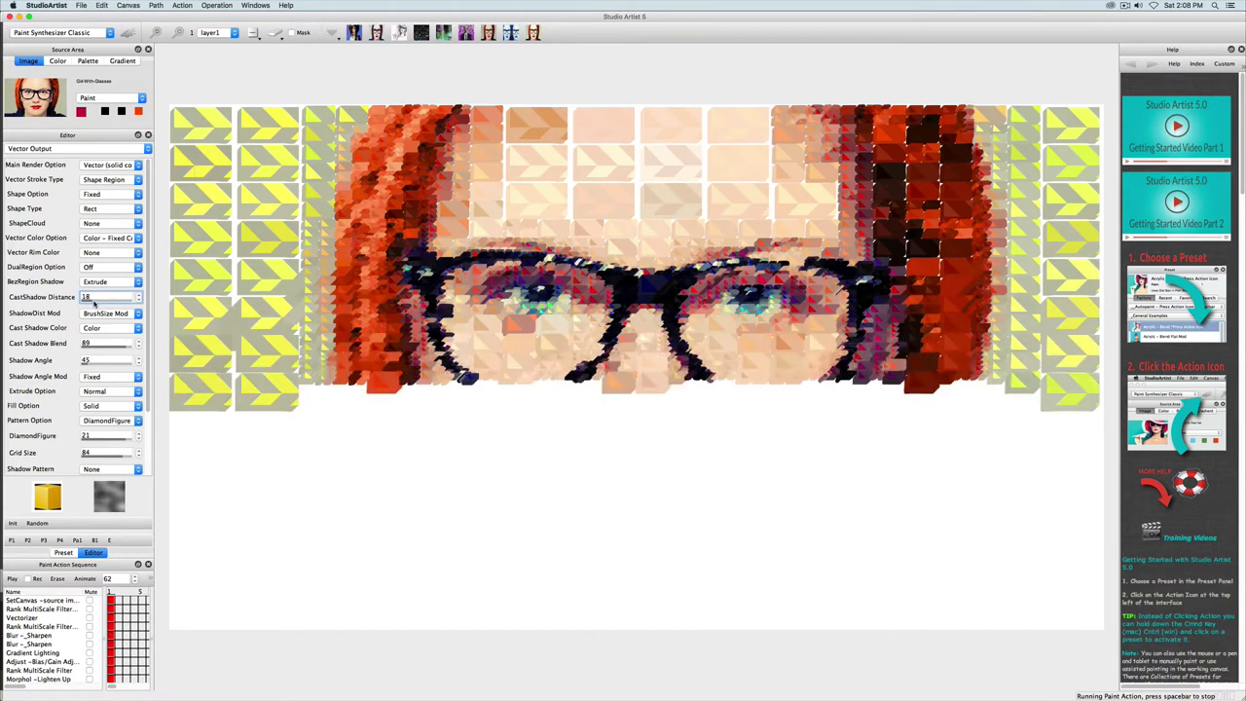
Step: Set BezRegion Shadow to Extrude Diffuse and raise the cast shadow distance to 34
left_click(108, 282)
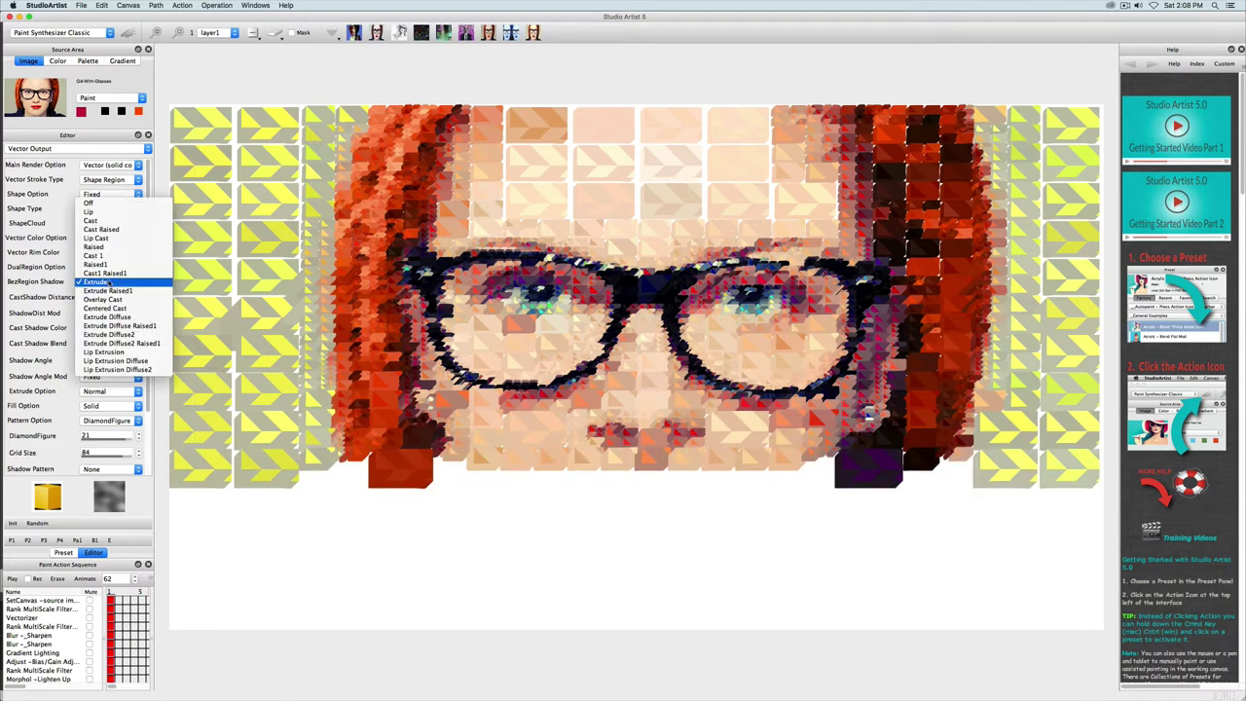
left_click(109, 325)
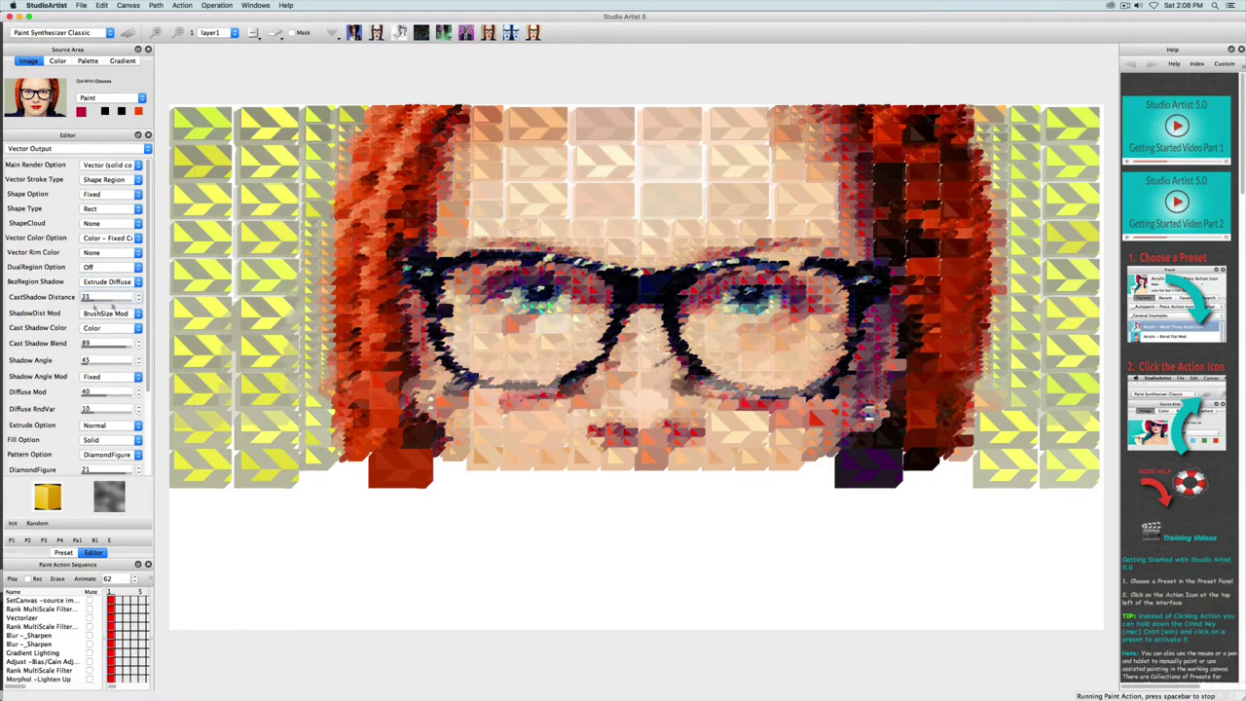
left_click_drag(93, 298, 104, 306)
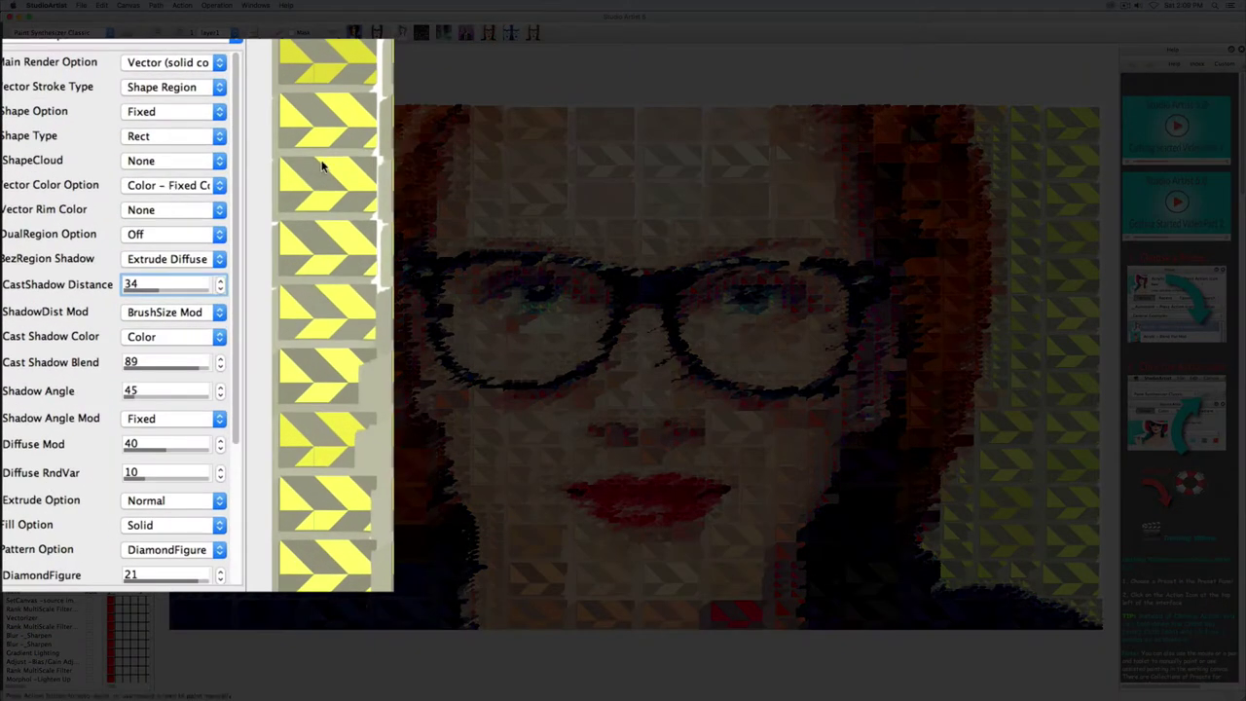
Step: Leave the vector colouring unchanged and switch the Editor to Fixed Colors settings
left_click(175, 185)
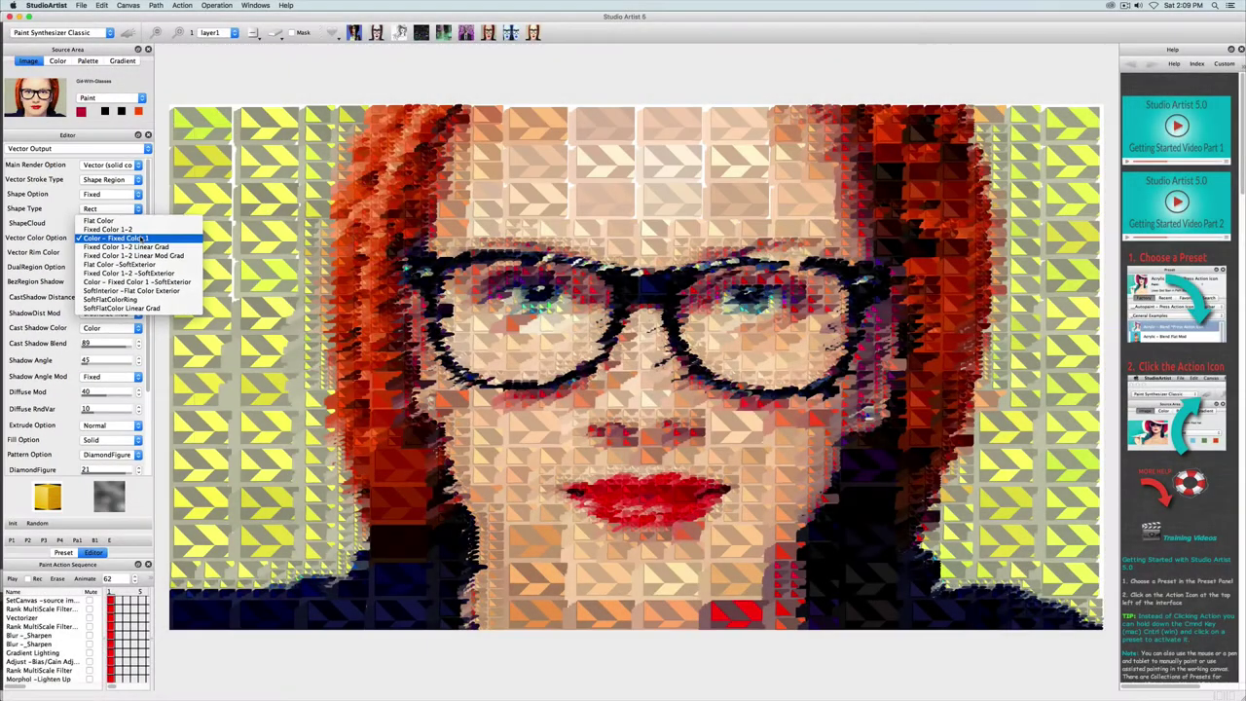
left_click(115, 238)
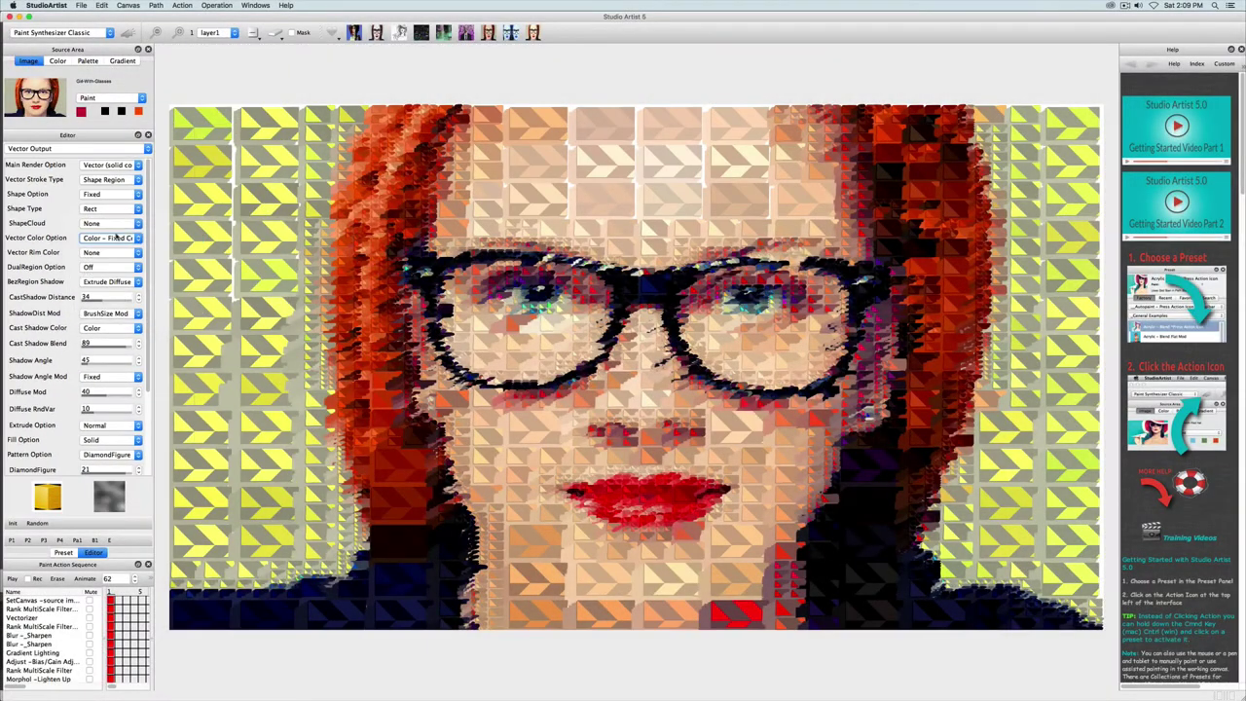
left_click(71, 148)
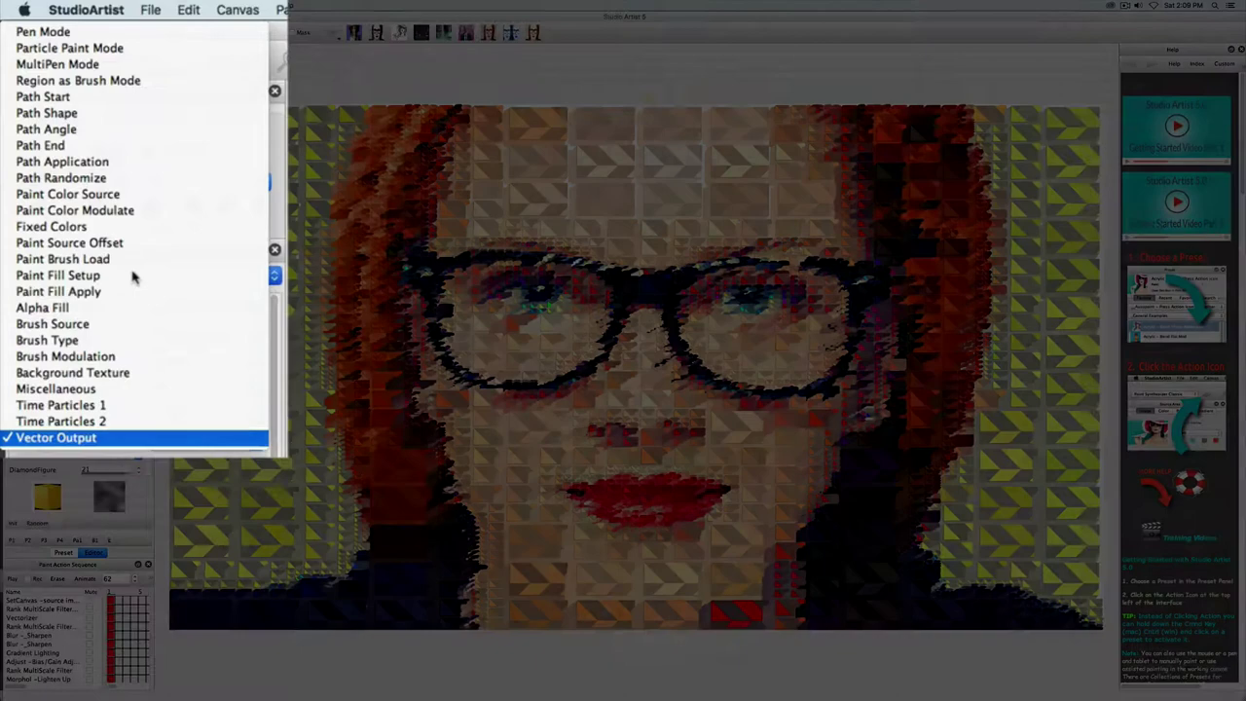
left_click(136, 248)
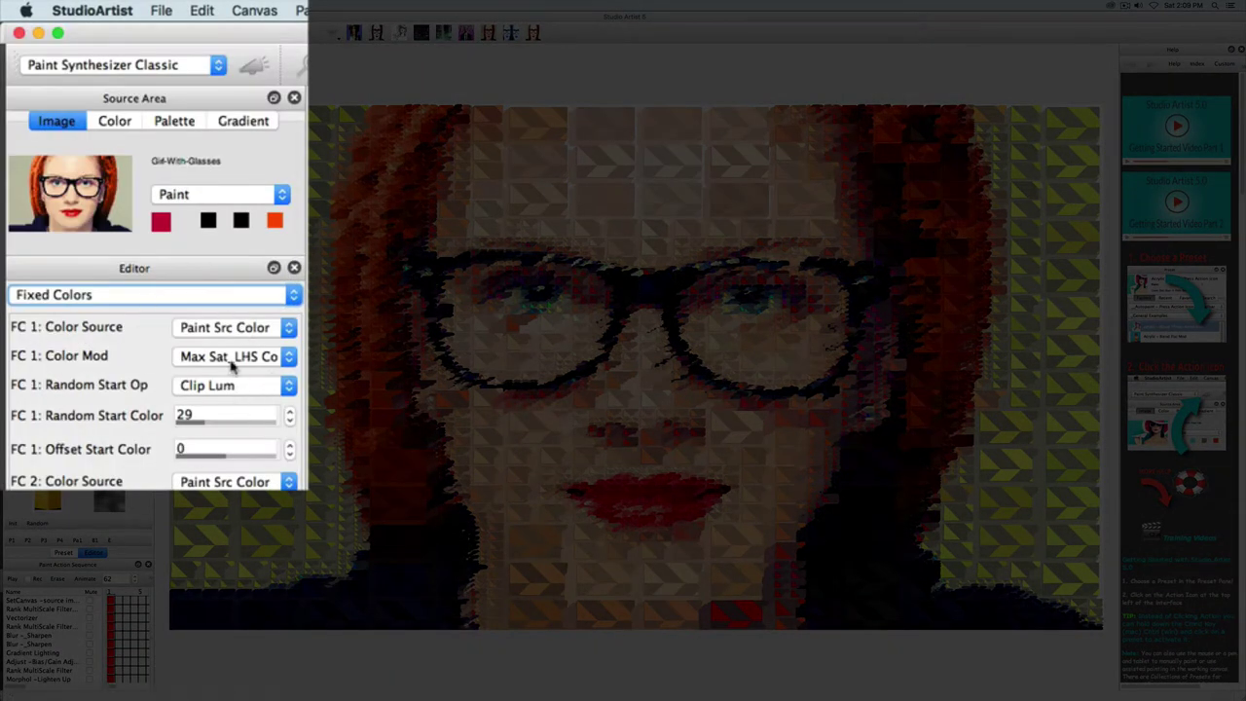
Step: Set the FC 1 colour modulation to Color and repaint the portrait
left_click(232, 358)
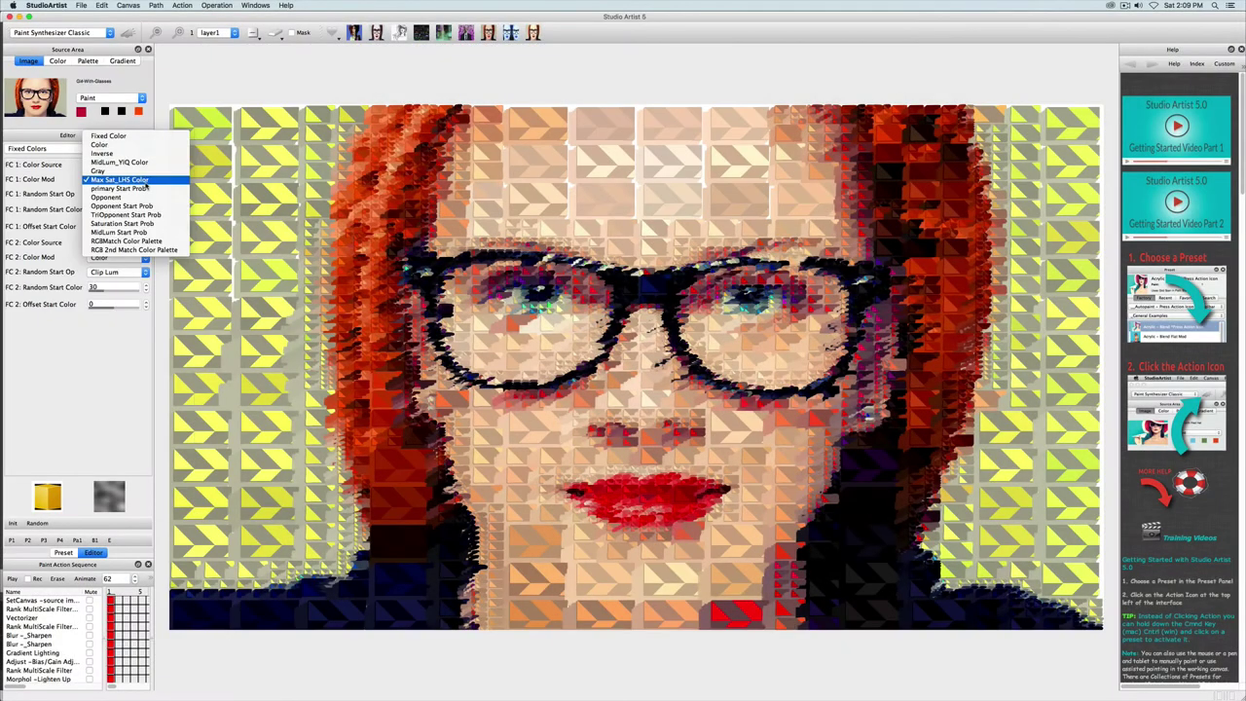
left_click(144, 182)
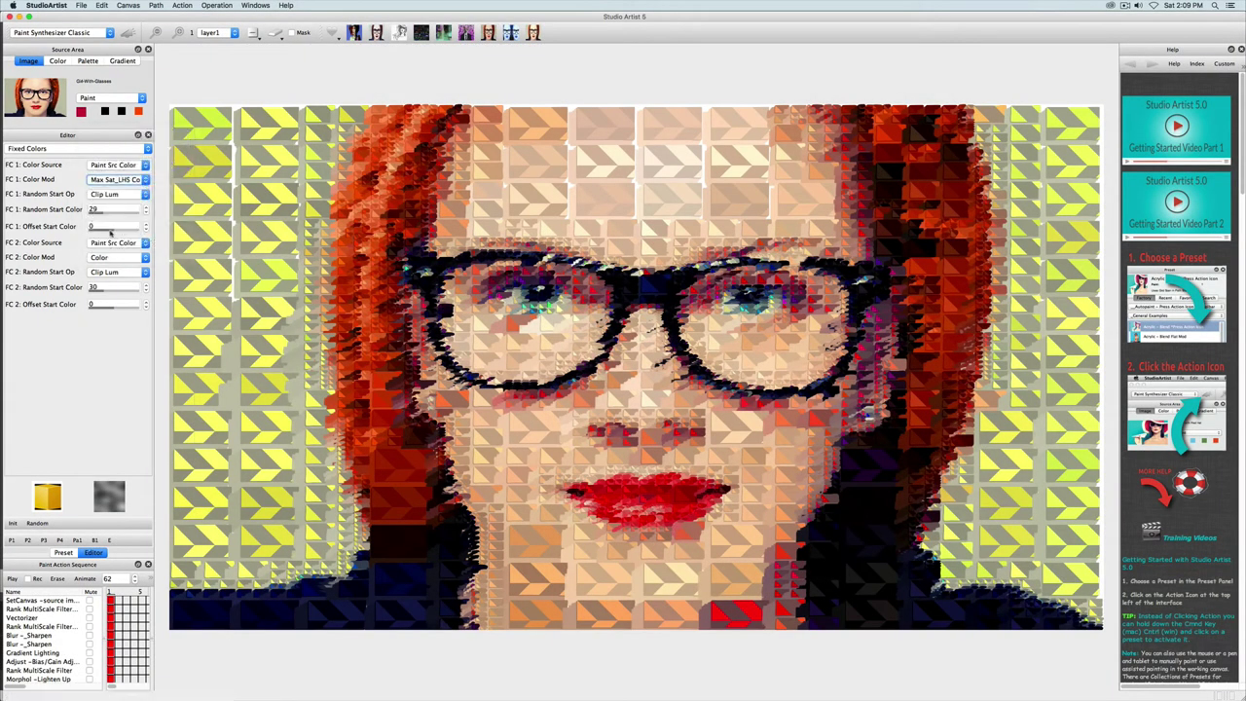
left_click(98, 181)
left_click(112, 143)
left_click(127, 32)
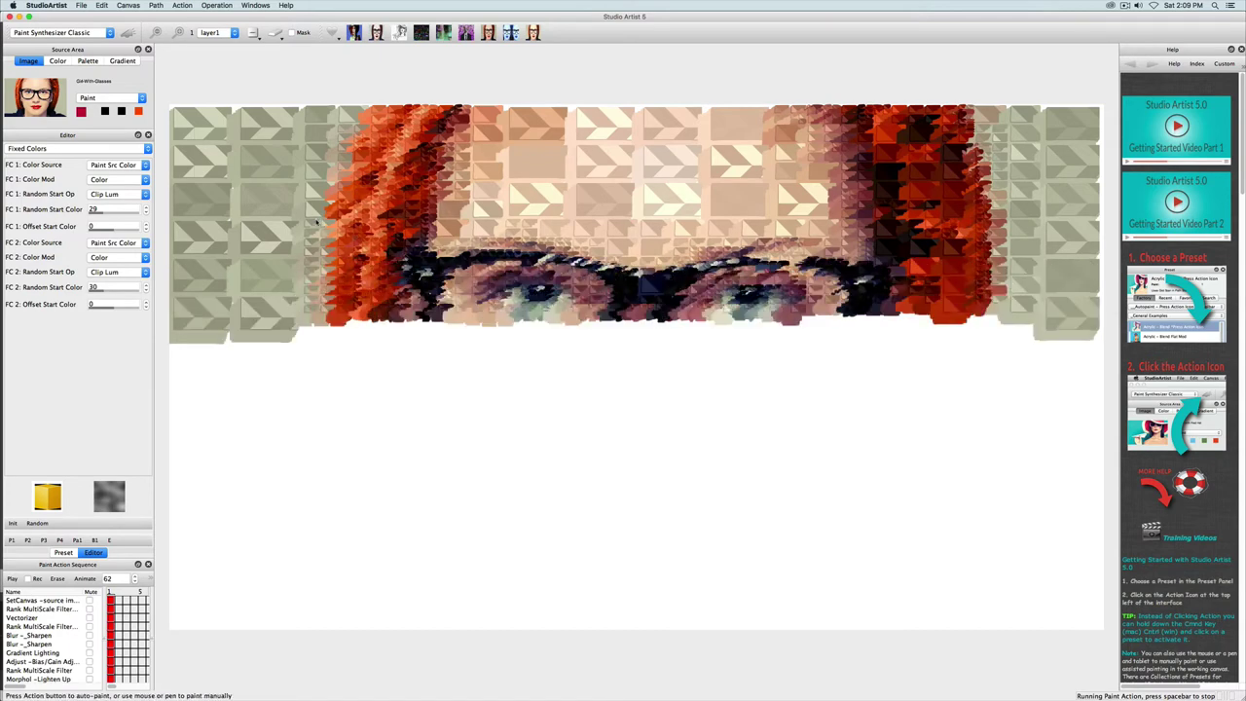
Step: Try Inverse, MidLum_YIQ Color and Gray modulation, settling on RGBMatch Color
left_click(117, 179)
left_click(112, 211)
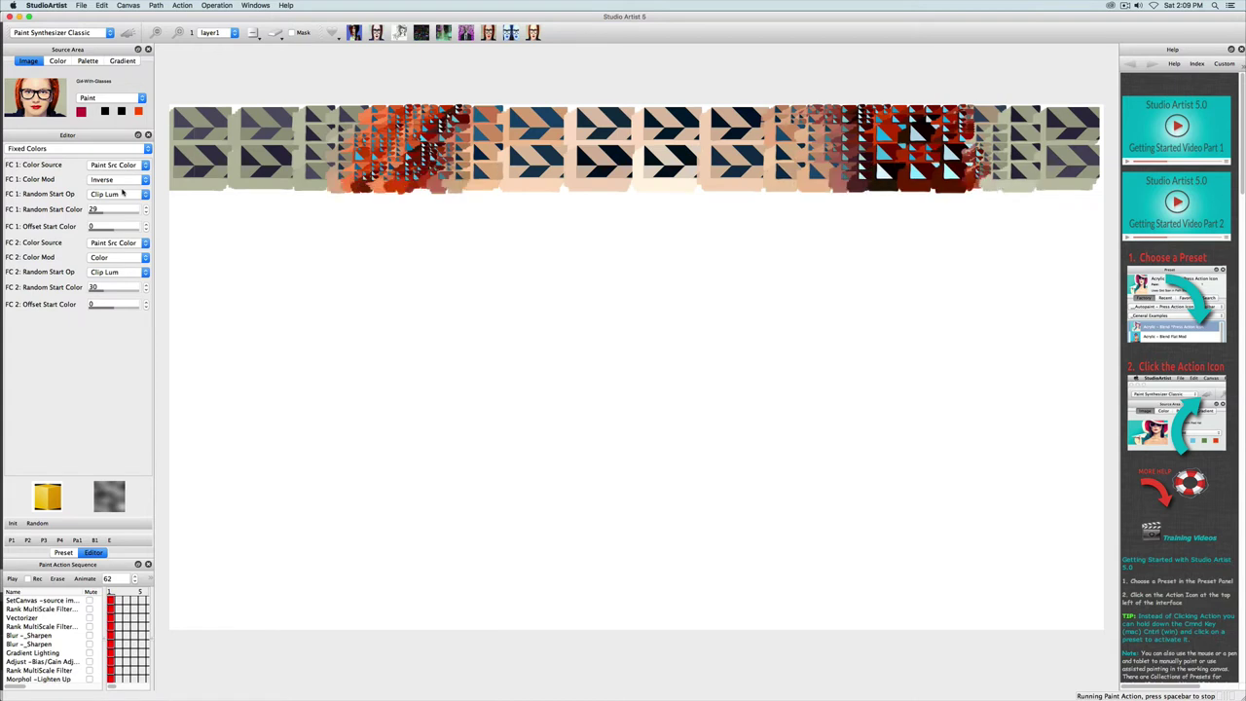
left_click(112, 179)
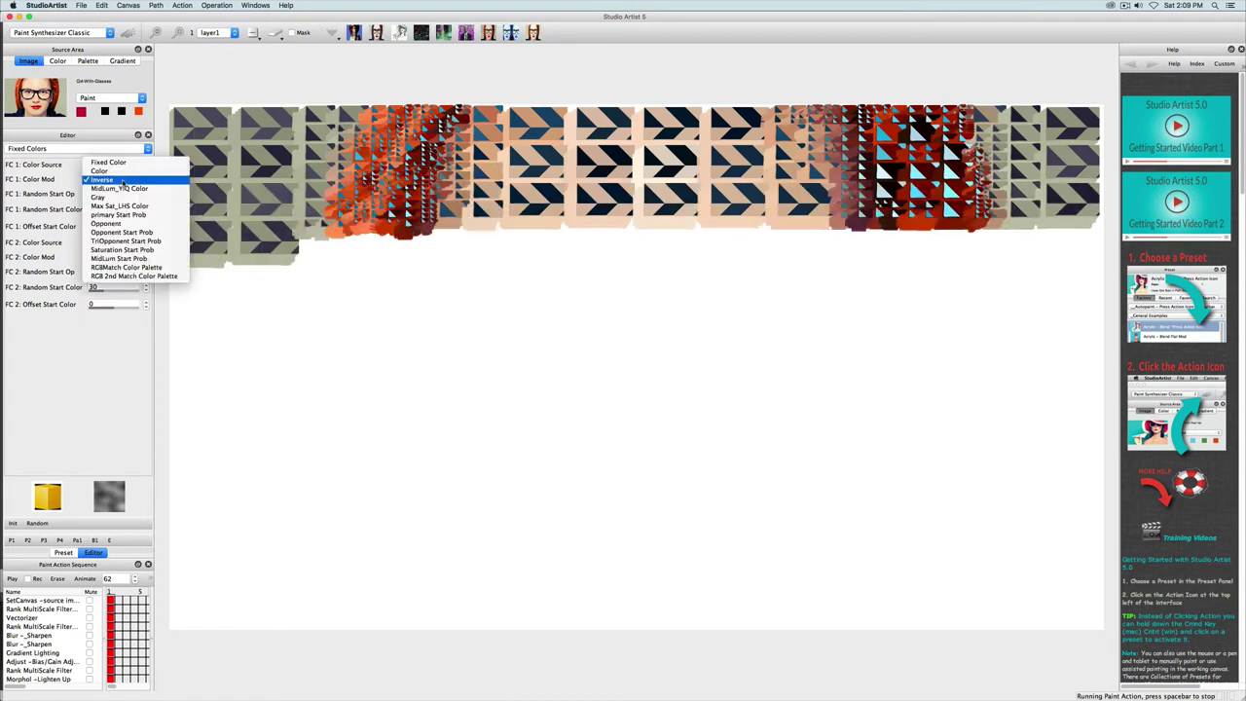
left_click(132, 189)
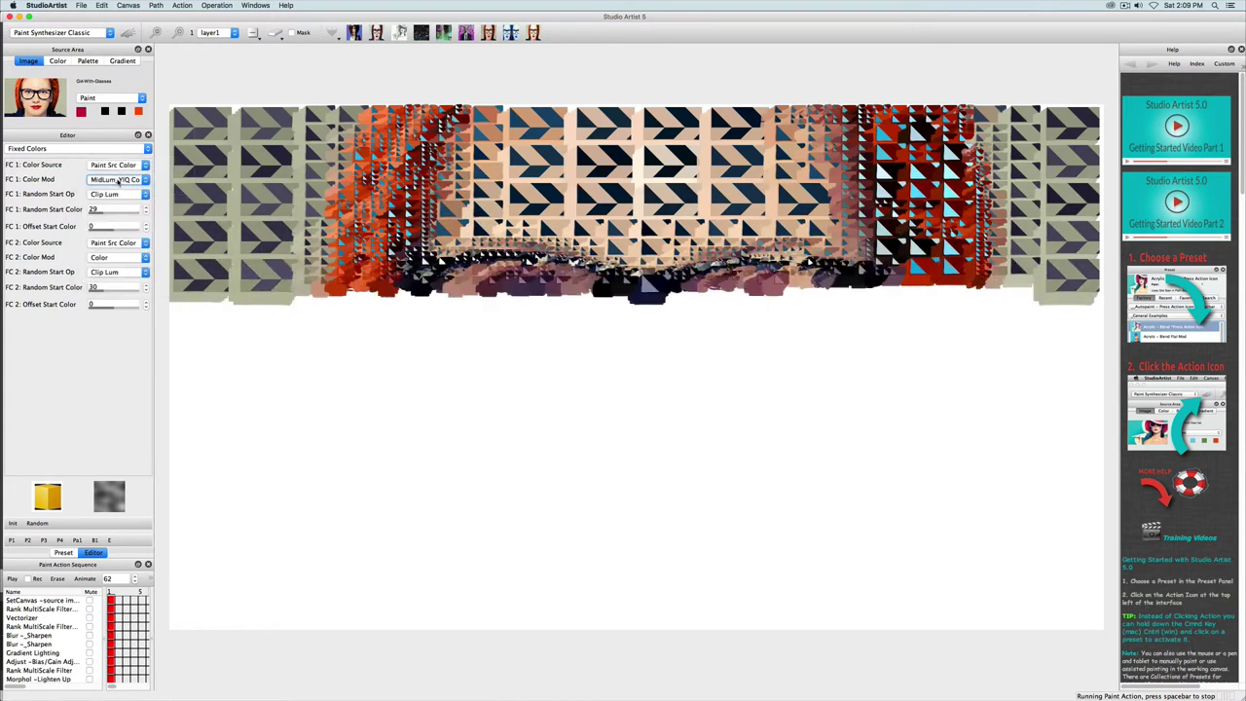
left_click(117, 179)
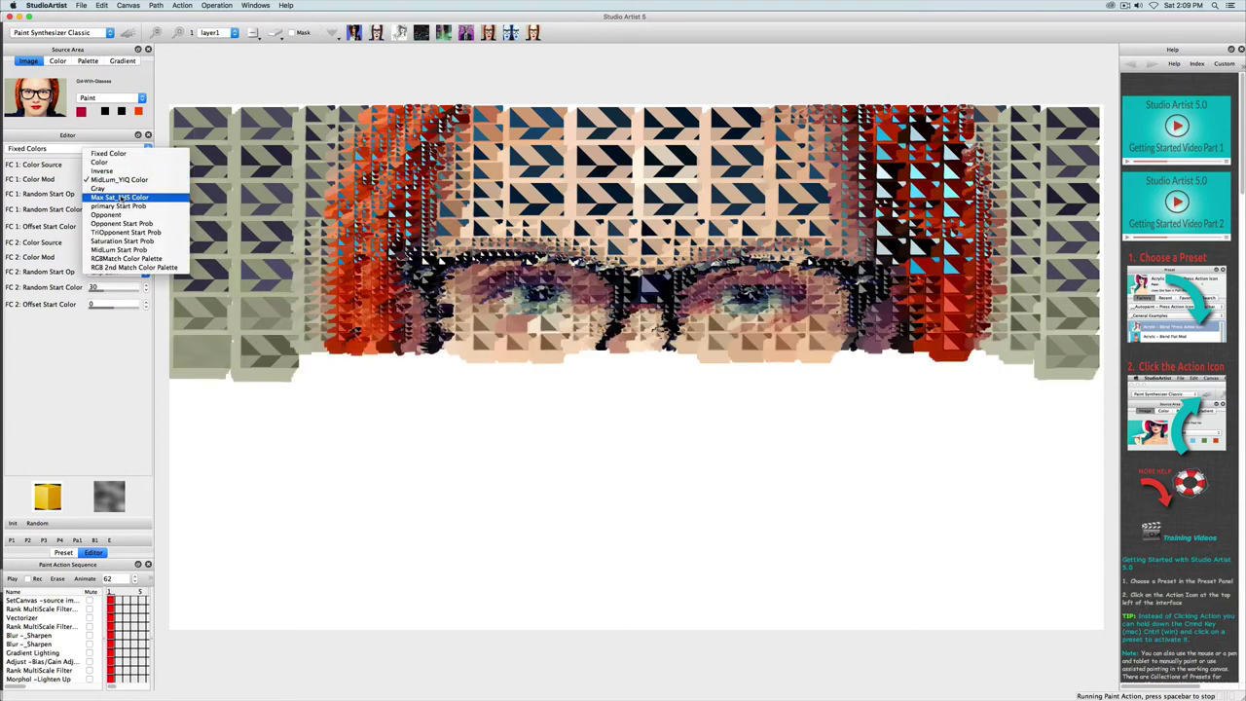
left_click(120, 189)
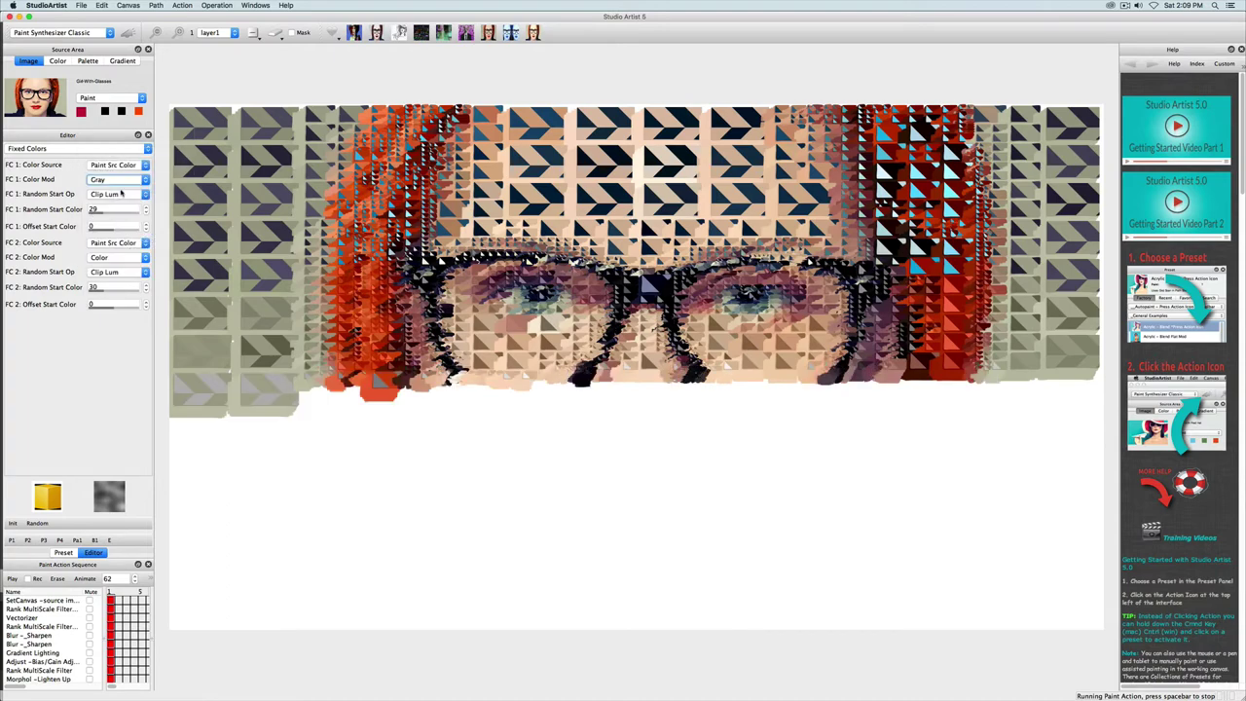
left_click(121, 183)
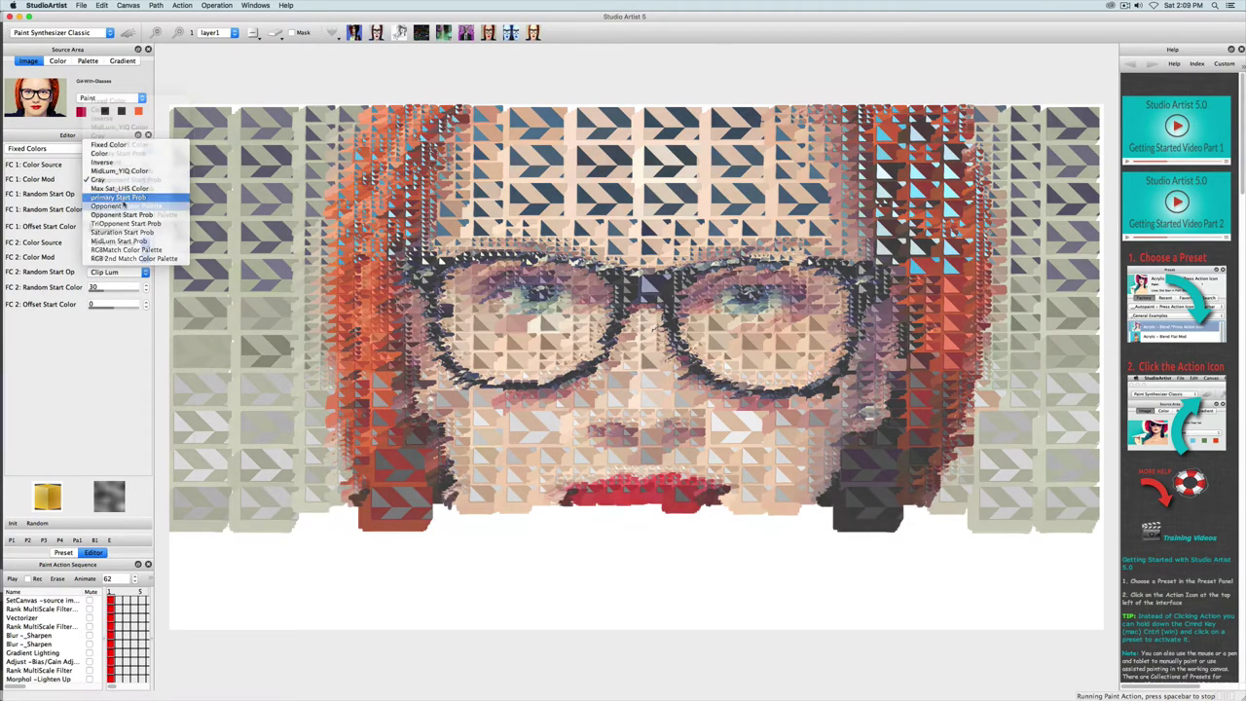
left_click(117, 205)
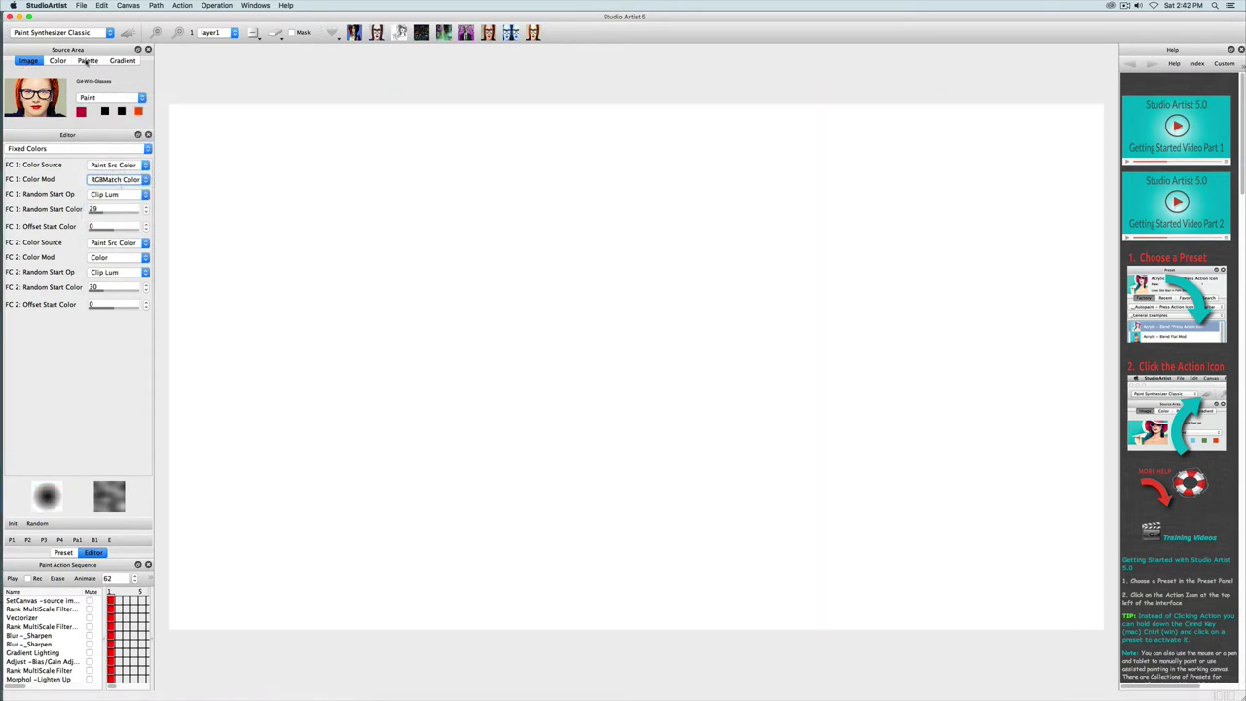
Step: Check the colour palette source, return to the portrait, and reopen Vector Output settings
left_click(88, 61)
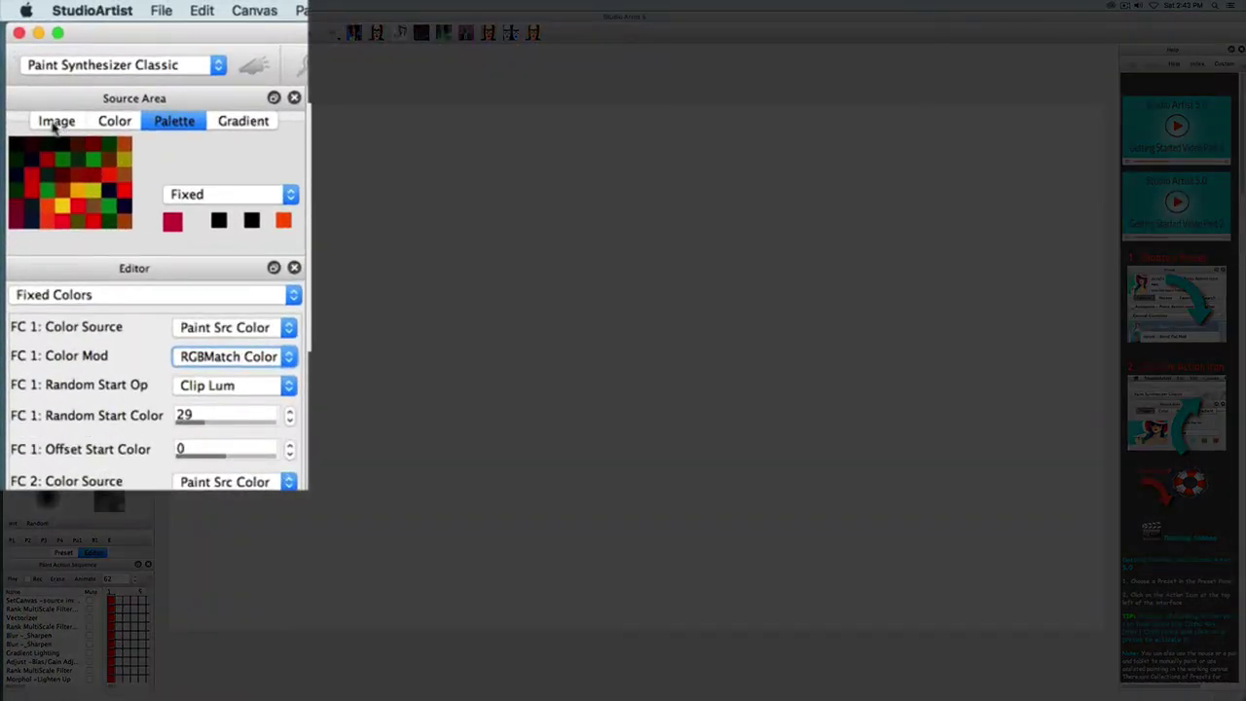
left_click(55, 122)
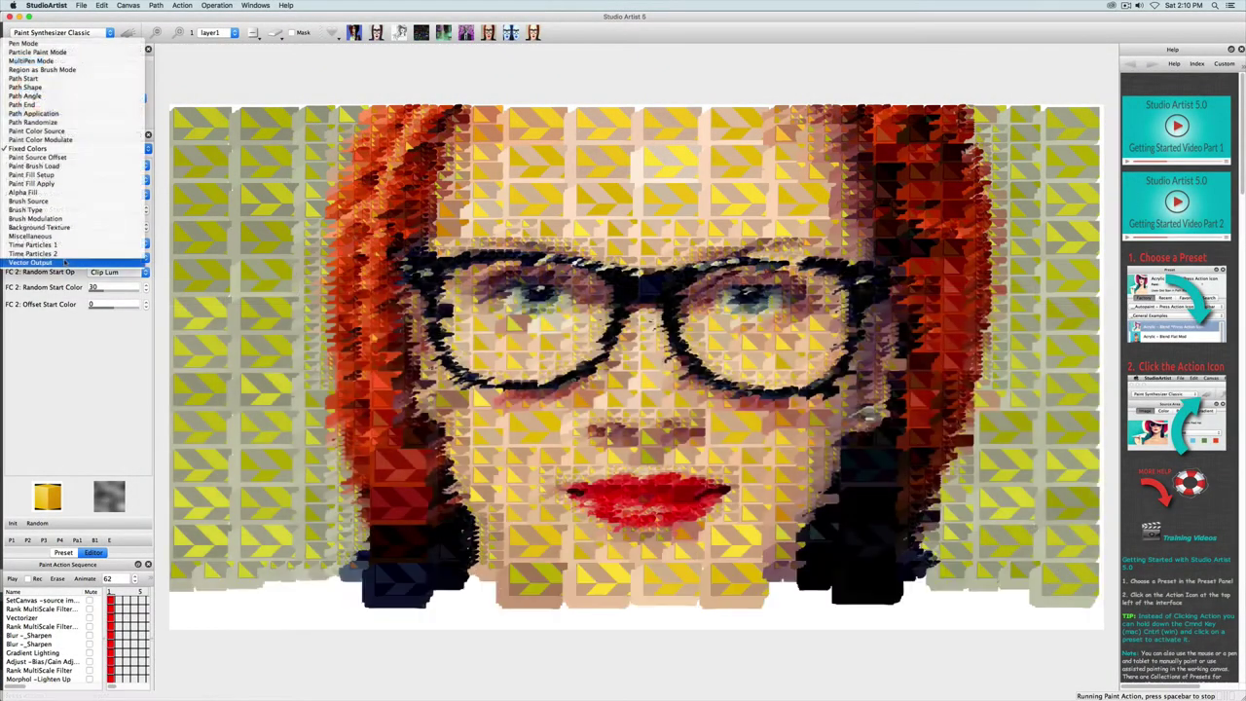
left_click(39, 269)
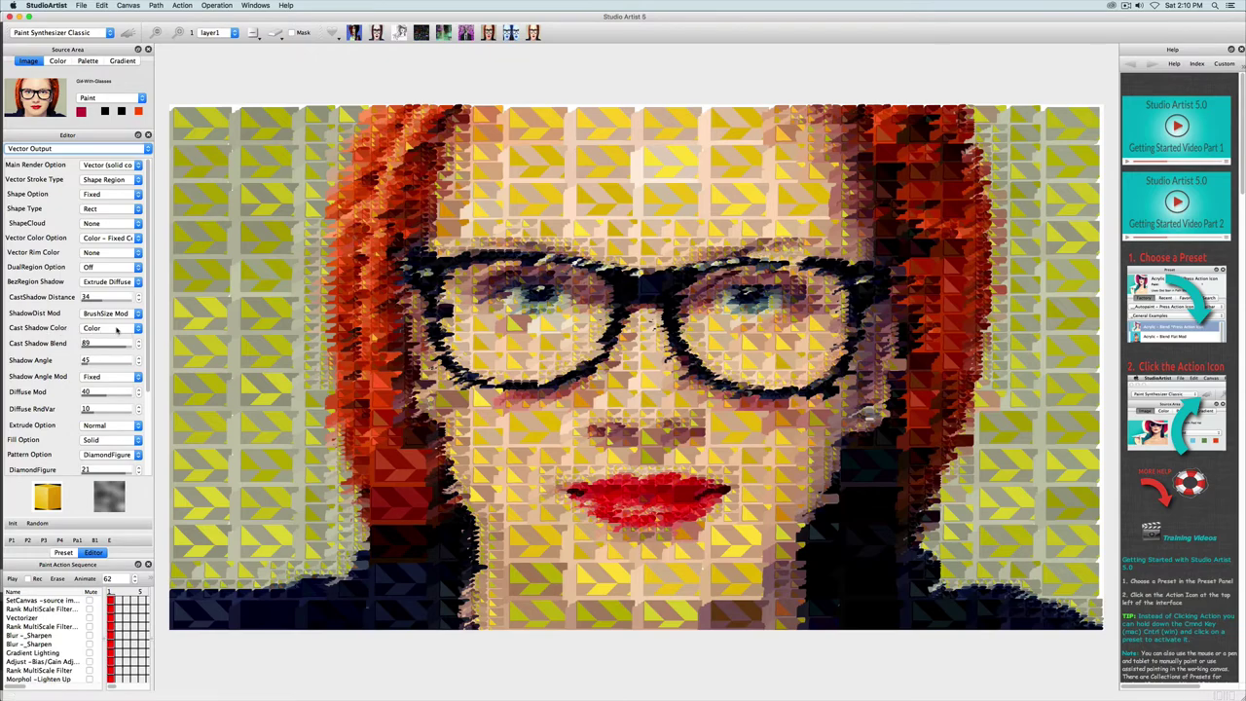
Step: Keep the cast shadow colour on Color and open the parameter category list
left_click(116, 330)
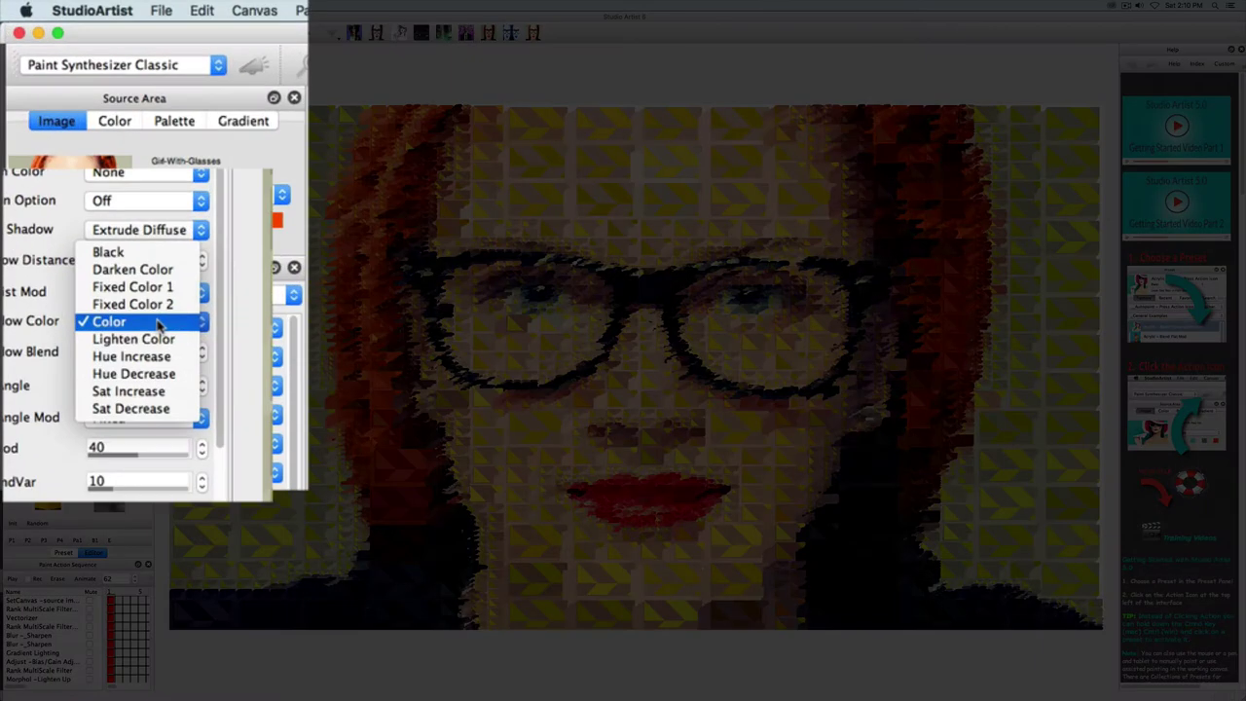
left_click(159, 324)
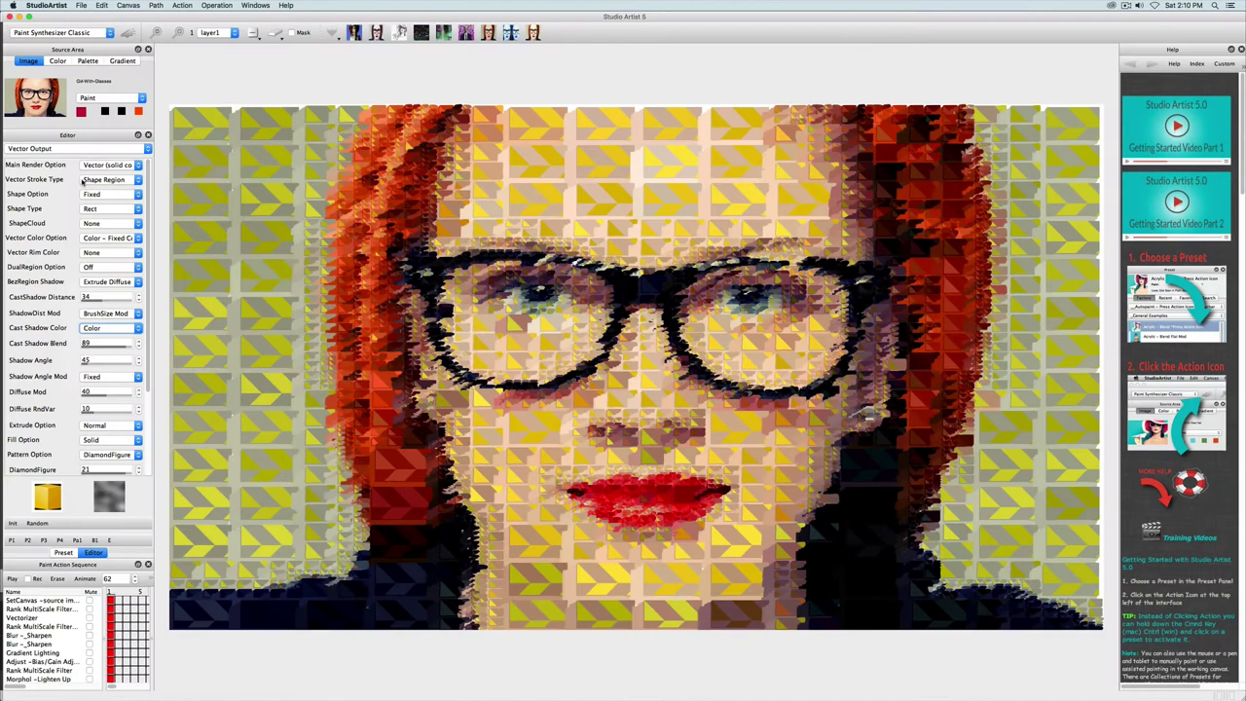
left_click(74, 150)
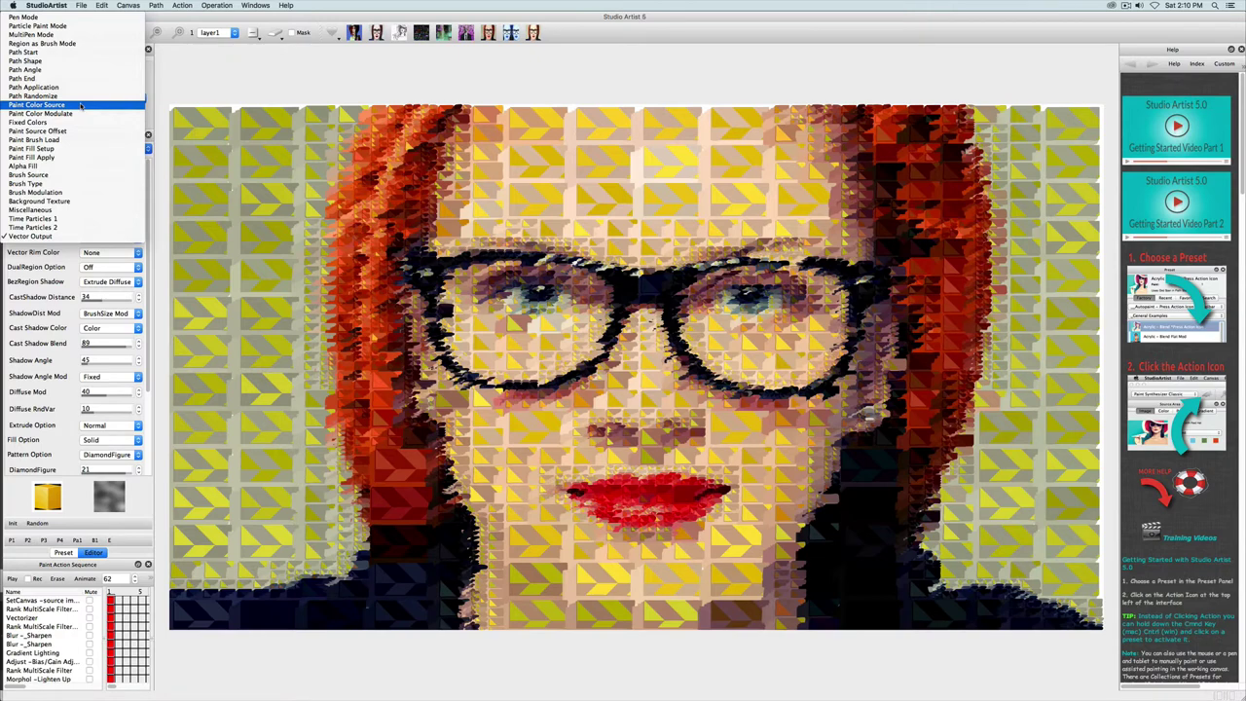
Step: In Paint Color Source, set Color Mode to RGB Match Color Palette and repaint
left_click(81, 105)
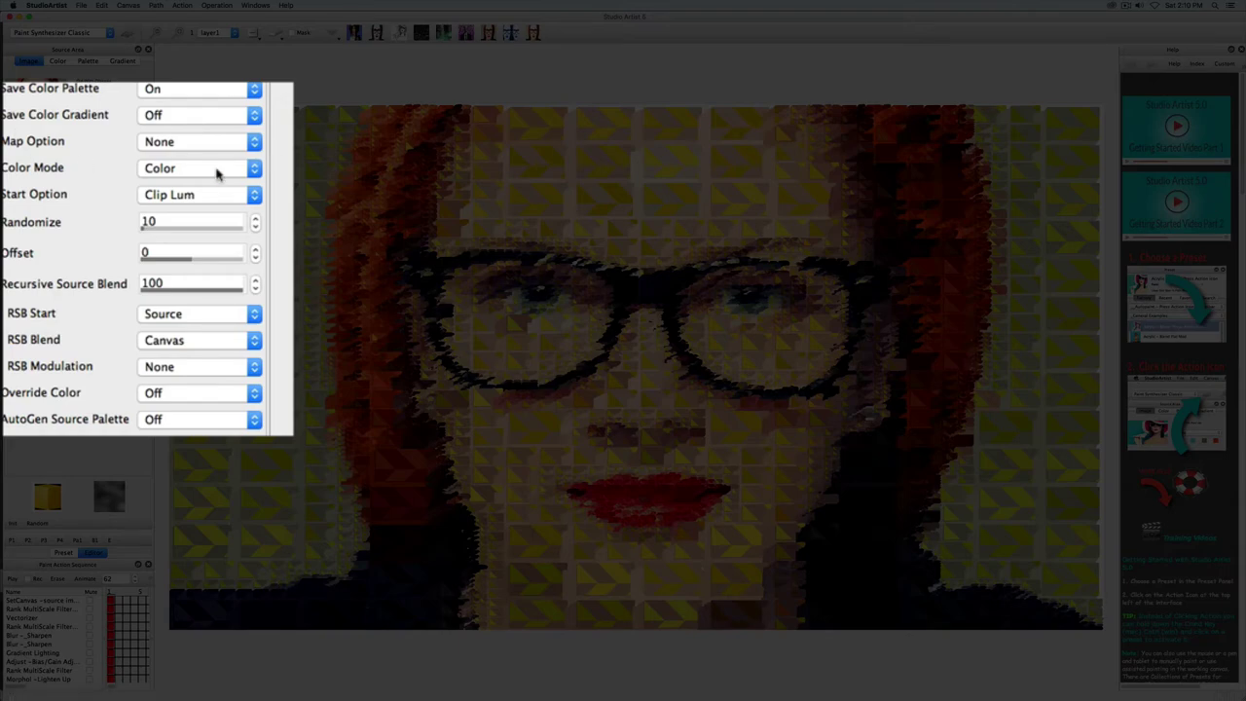
left_click(117, 208)
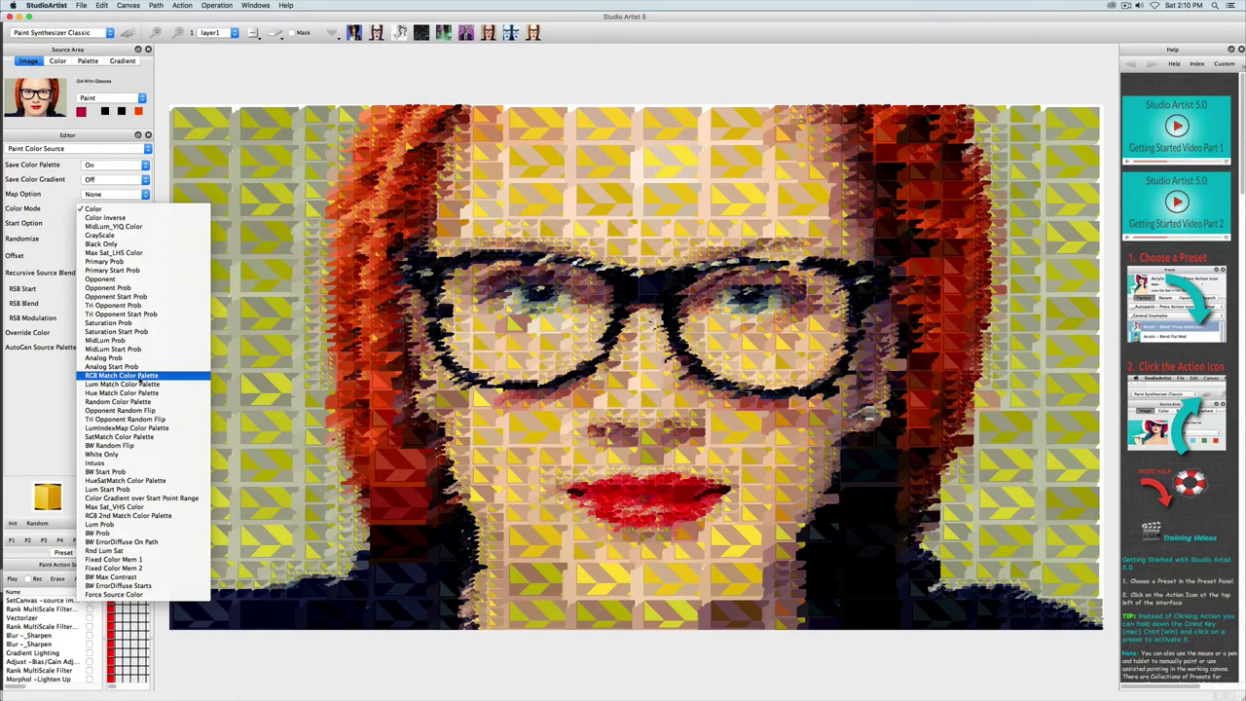
left_click(140, 377)
left_click(245, 36)
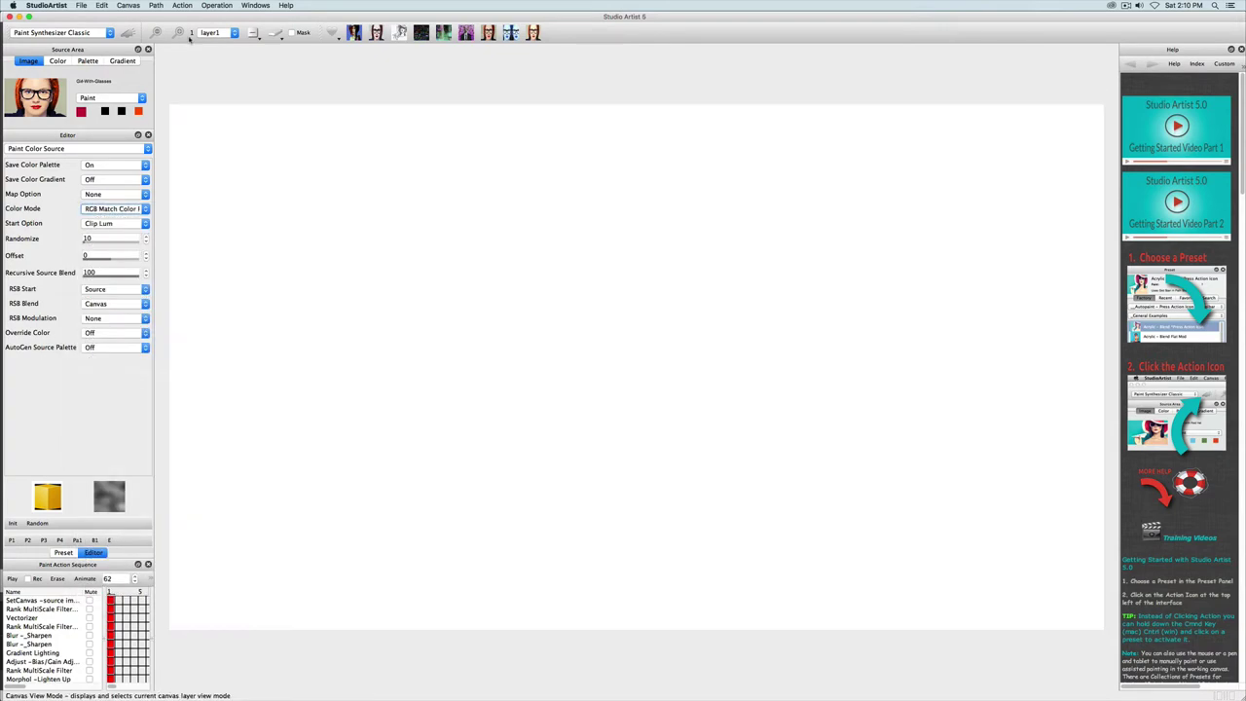
Step: Switch the colour mode to Opponent and repaint the portrait in blue-teal tones
left_click(121, 208)
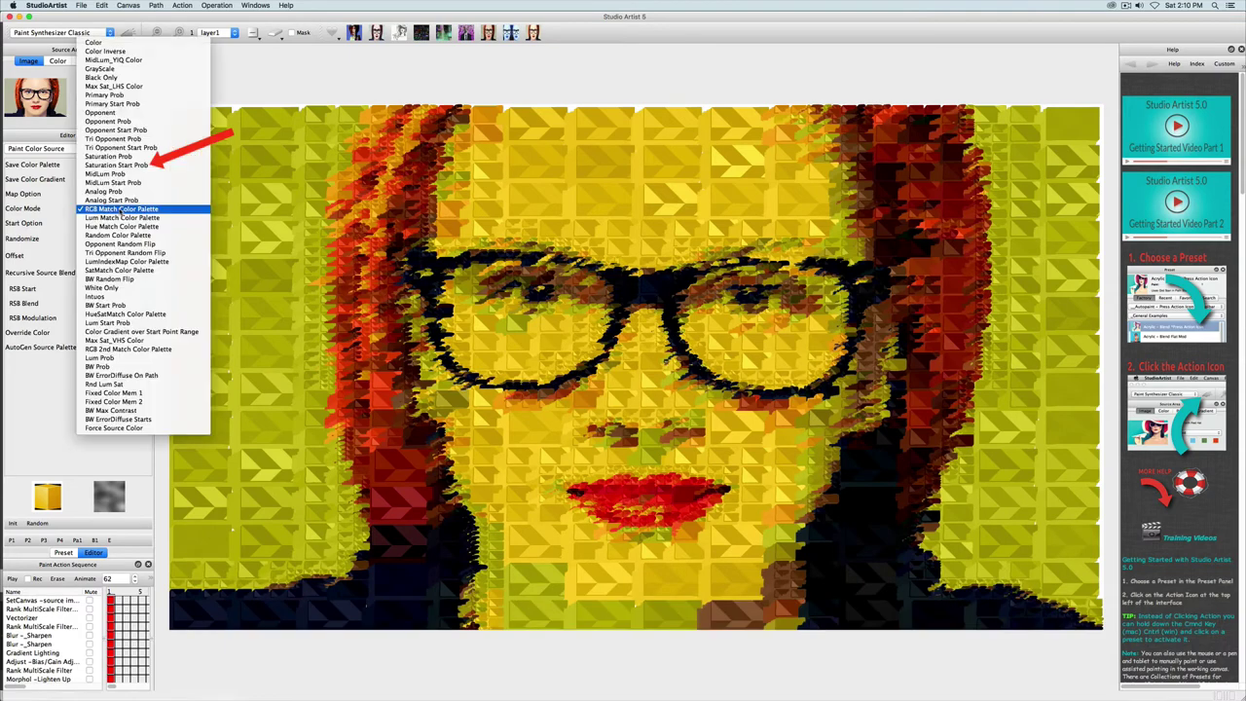
left_click(116, 112)
left_click(126, 33)
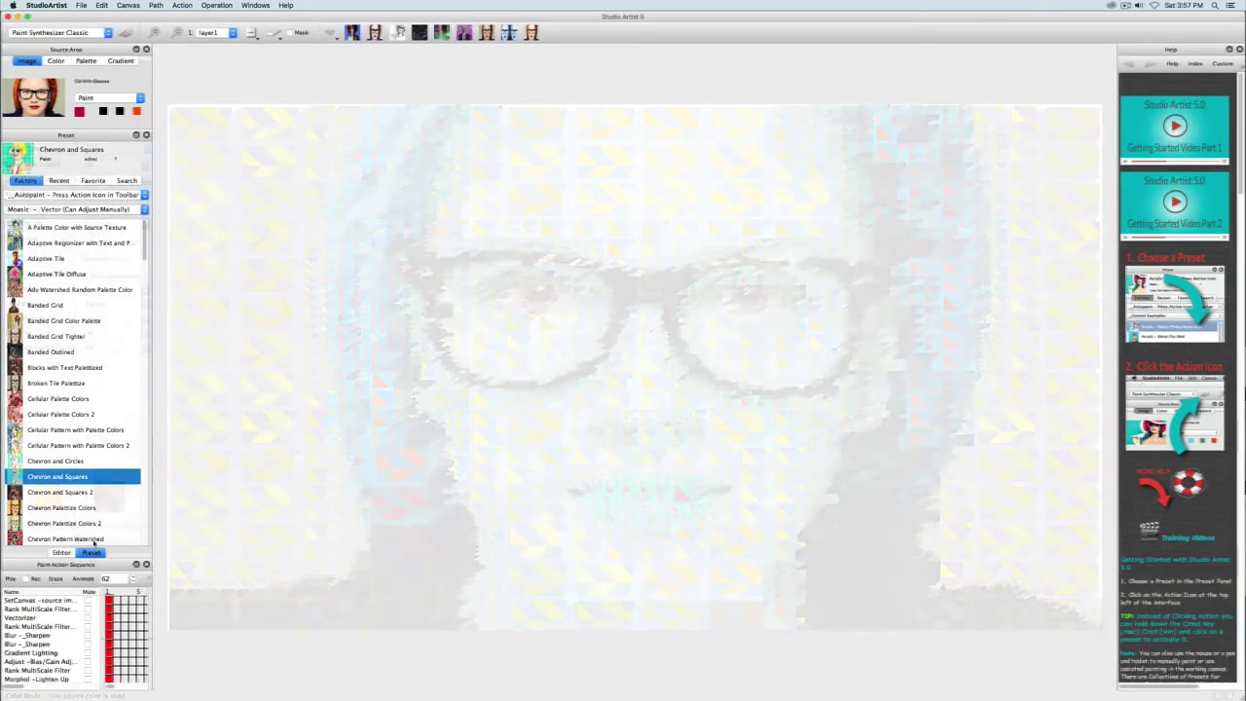
Step: Reload Chevron and Squares after trying Chevron and Squares 2, then repaint from the Editor
left_click(81, 492)
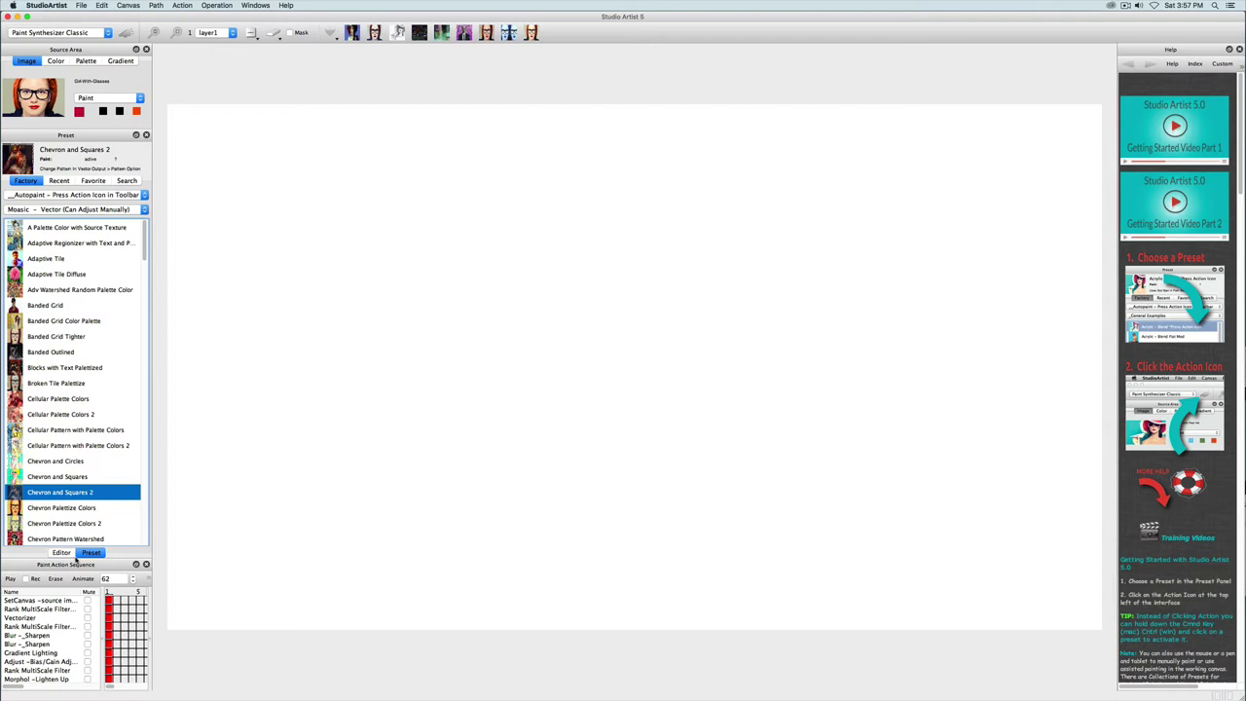
key("Up")
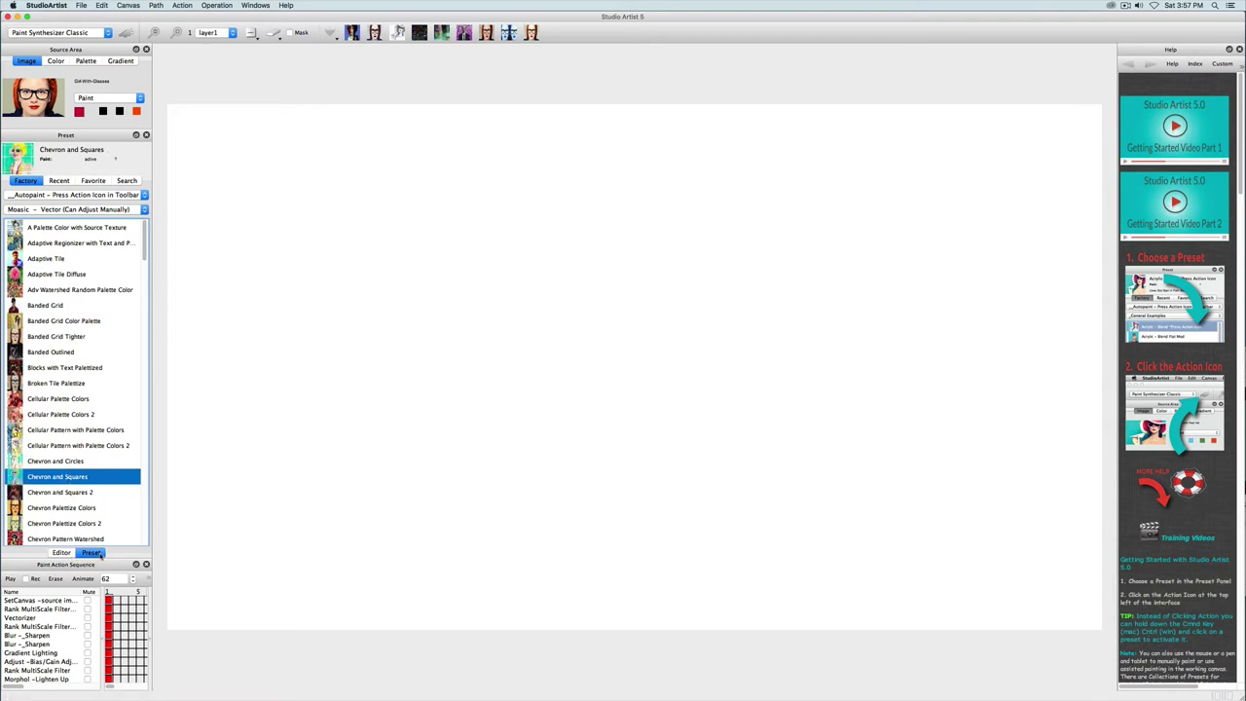
left_click(66, 552)
left_click(126, 32)
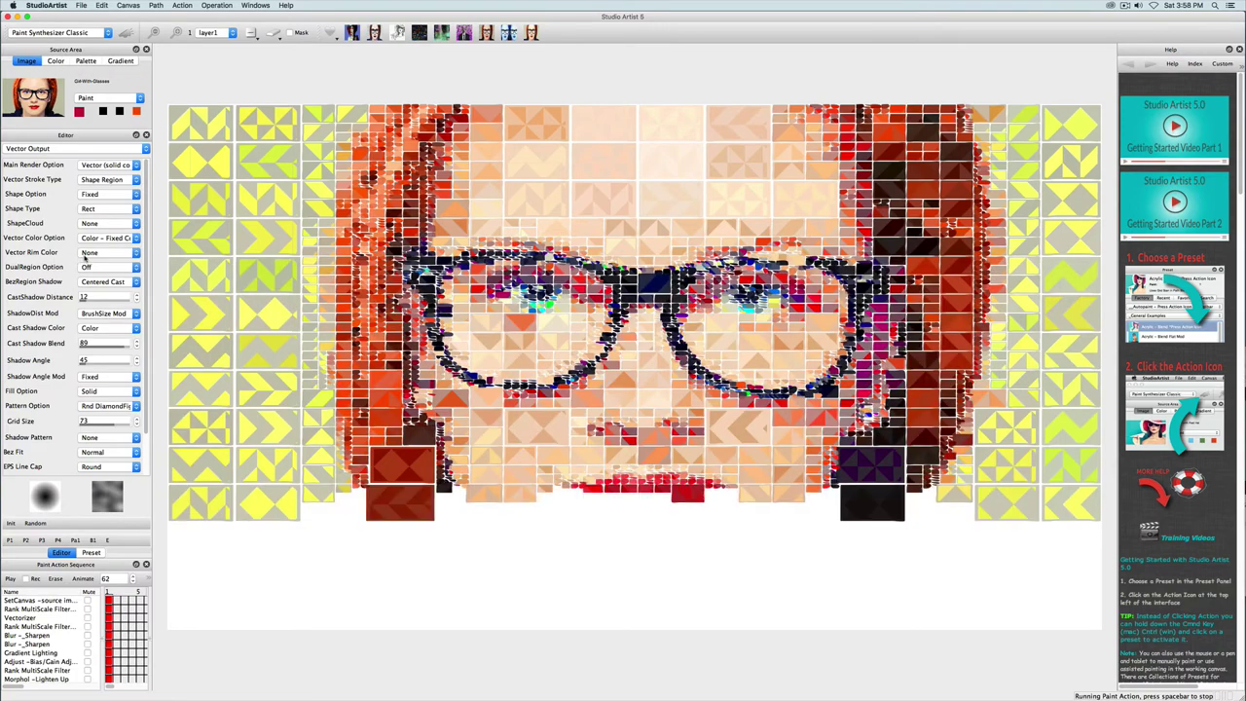
Step: Set the vector rim colour to Black and repaint with outlined tiles
left_click(97, 252)
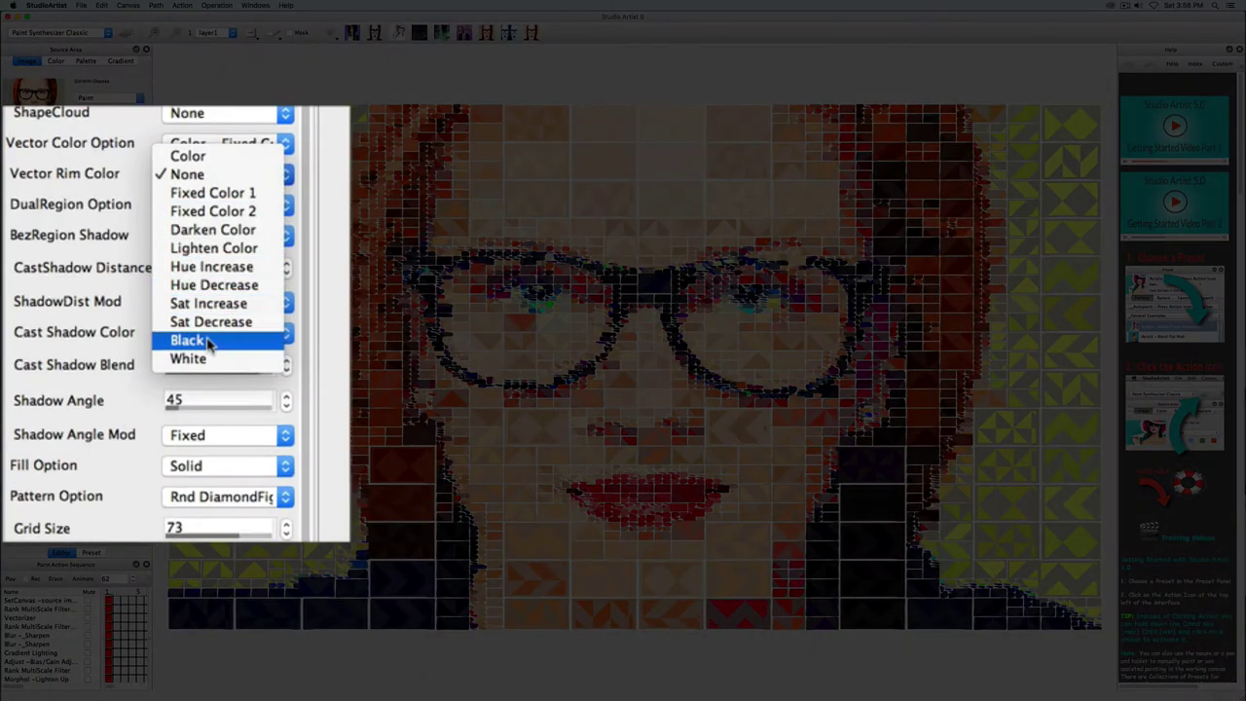
left_click(89, 331)
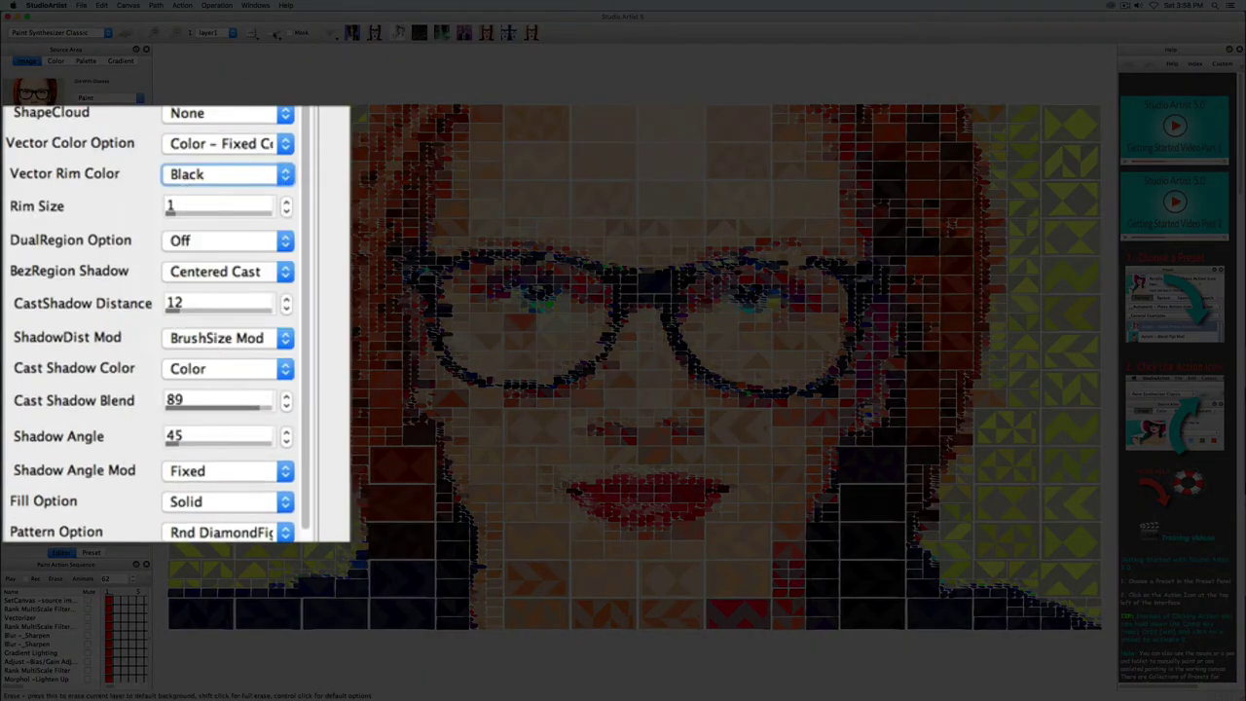
left_click(125, 32)
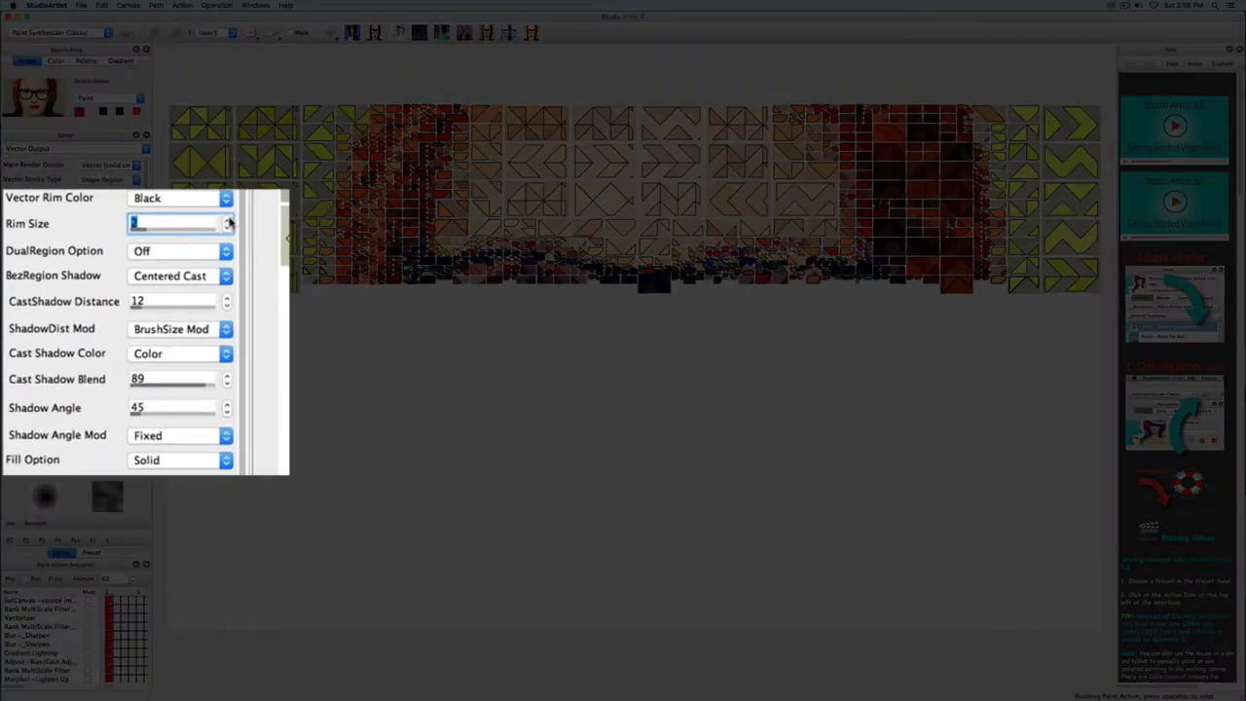
Step: Set Pattern Option and Vector Rim Color to None, repainting plain banded rectangles
left_click(161, 197)
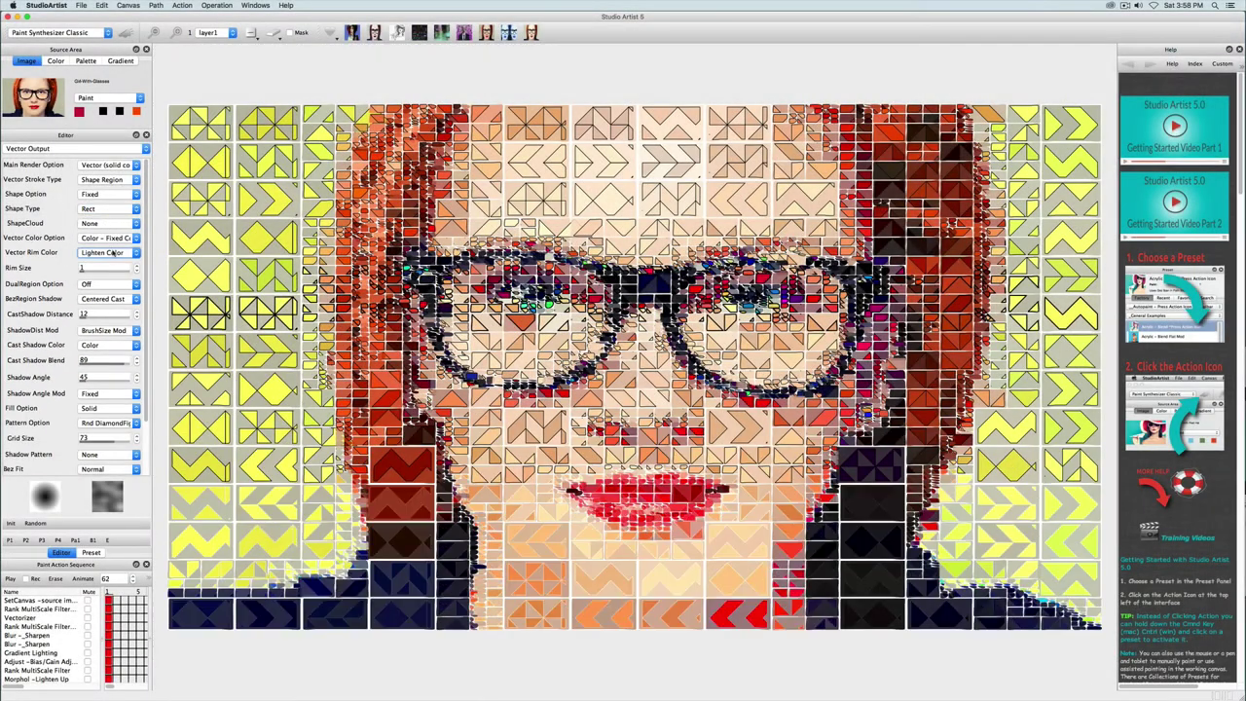
left_click(117, 423)
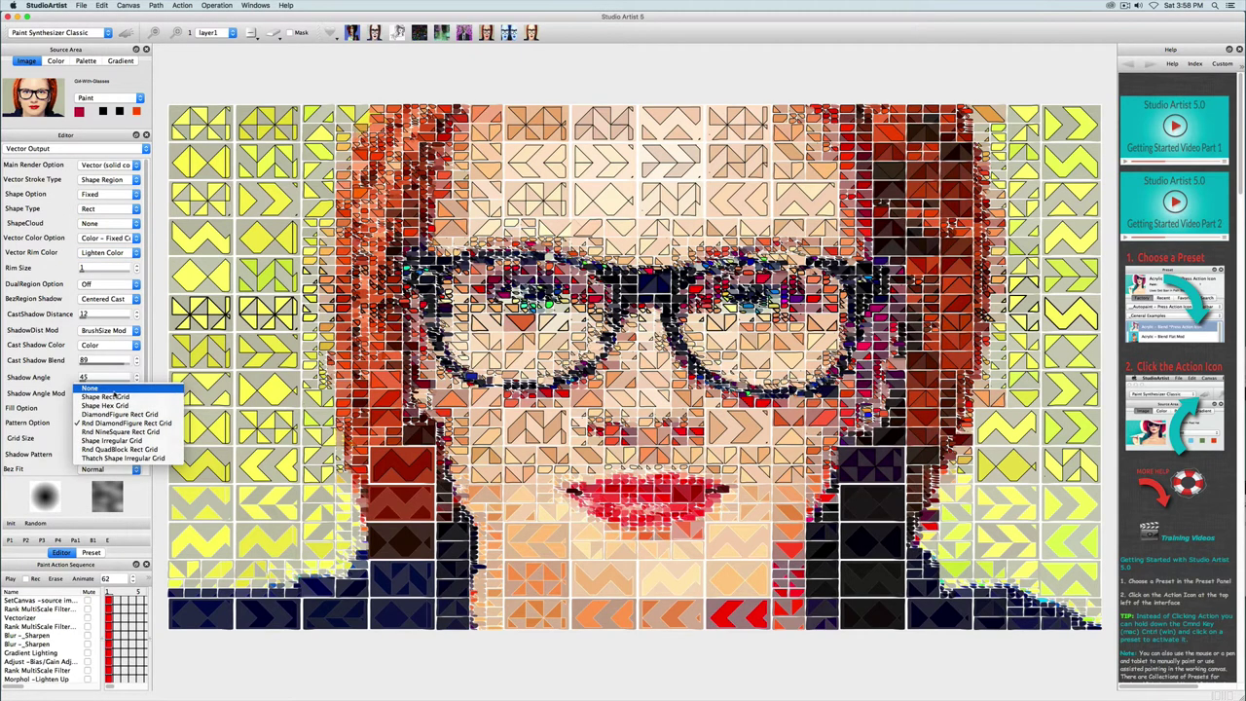
left_click(115, 391)
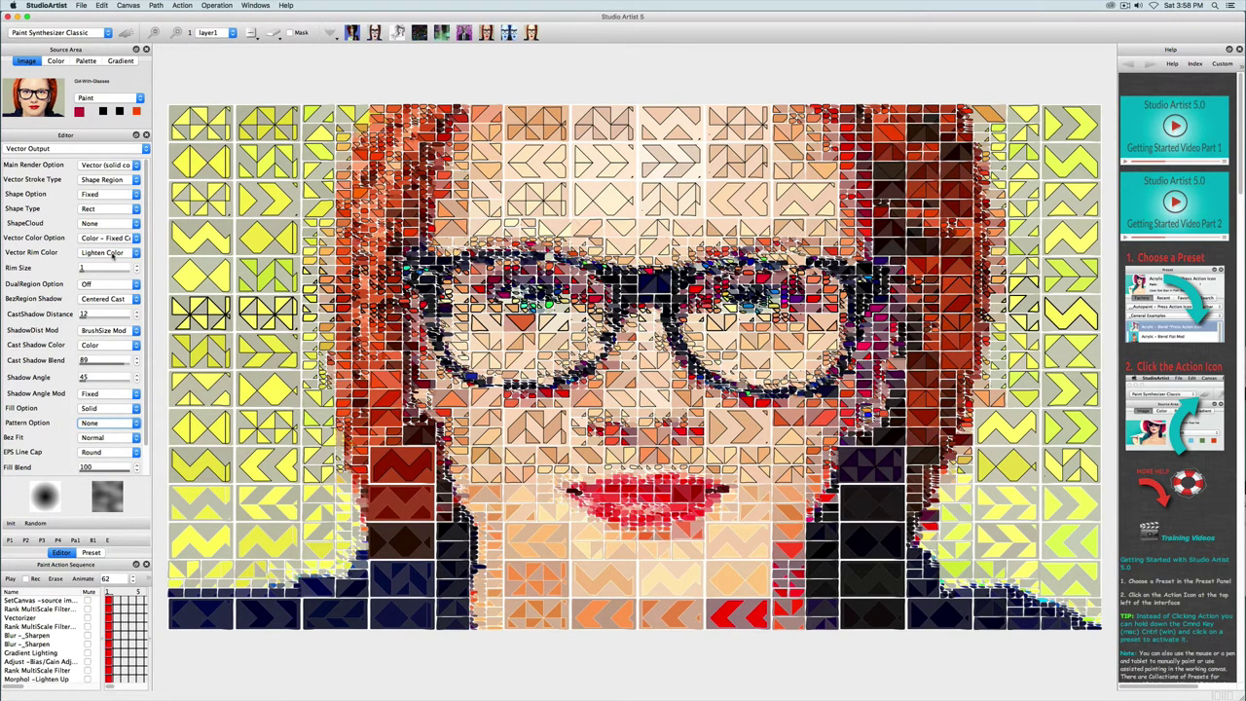
left_click(109, 252)
left_click(107, 207)
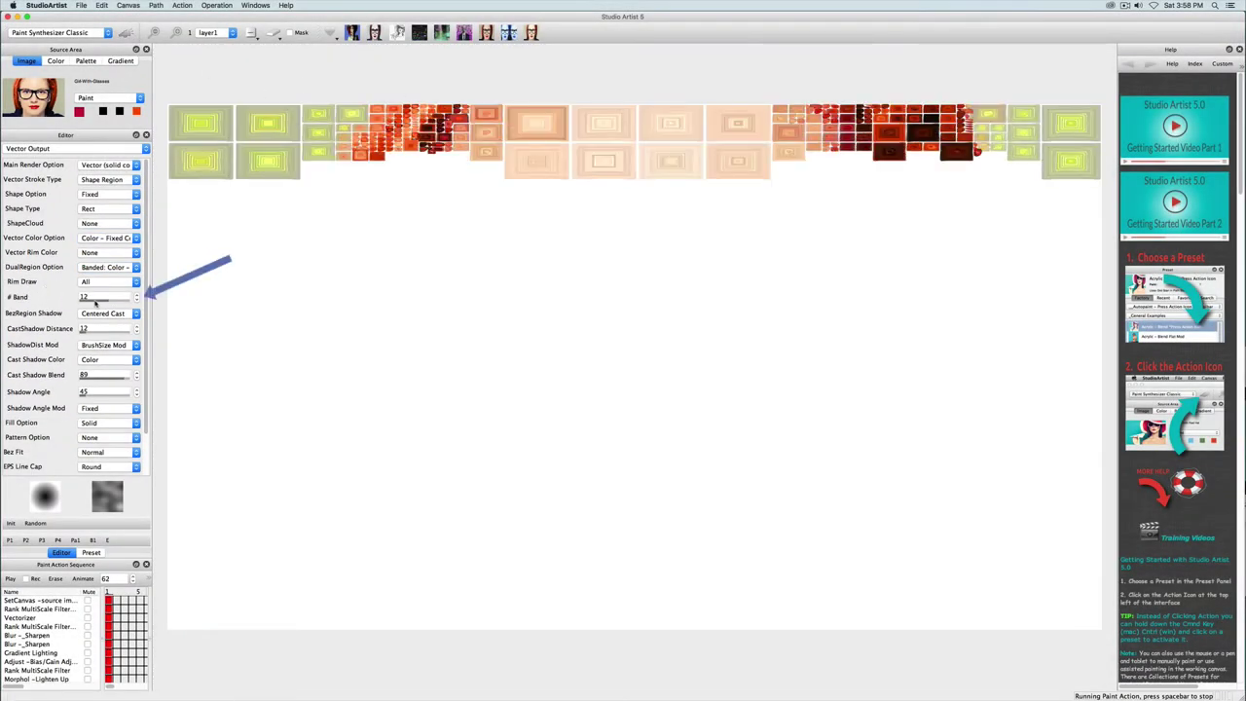
Step: Enter 31 in the DualRegion # Band field to change bands per tile
left_click(95, 298)
type("3")
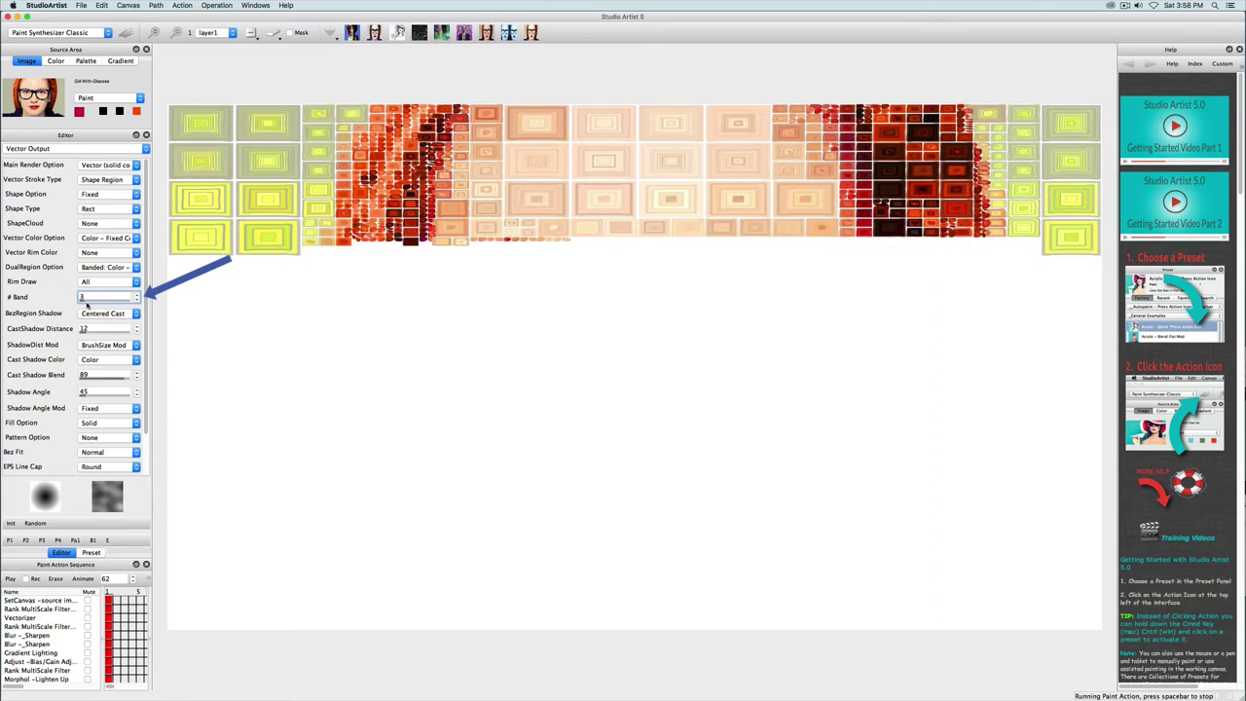
type("1")
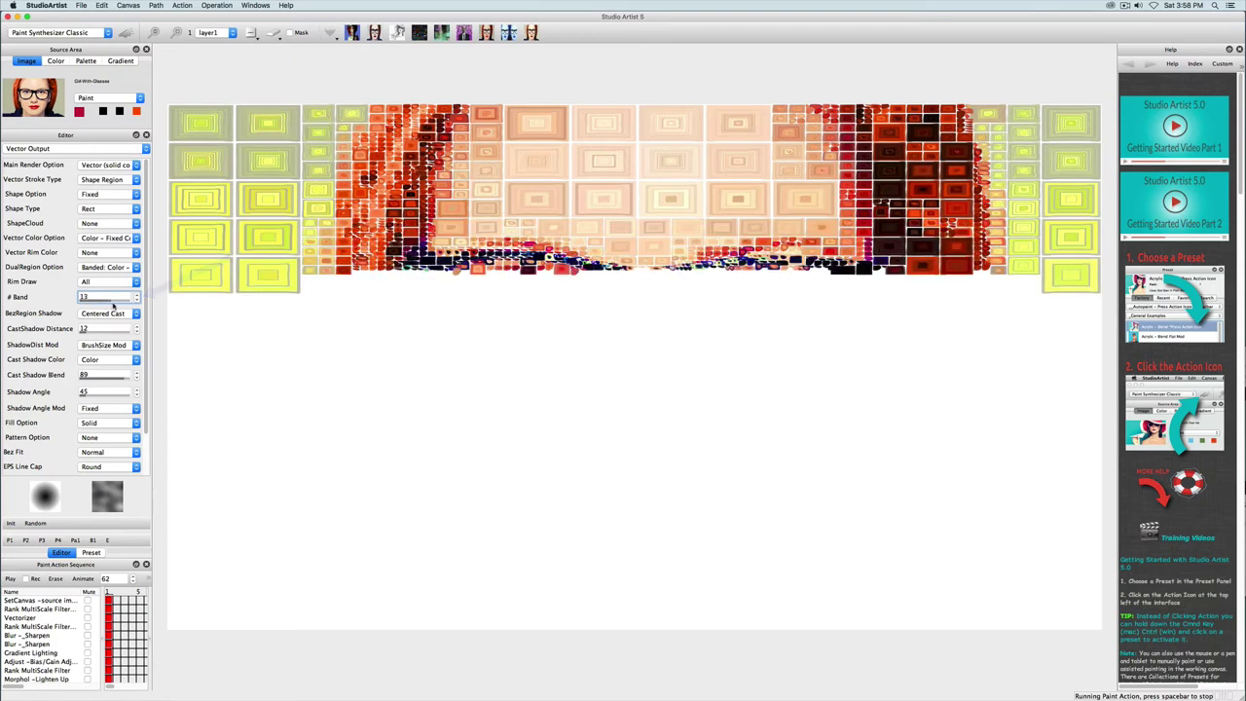
Step: Turn DualRegion banding off and bring up the Path Shape editor settings
left_click(107, 267)
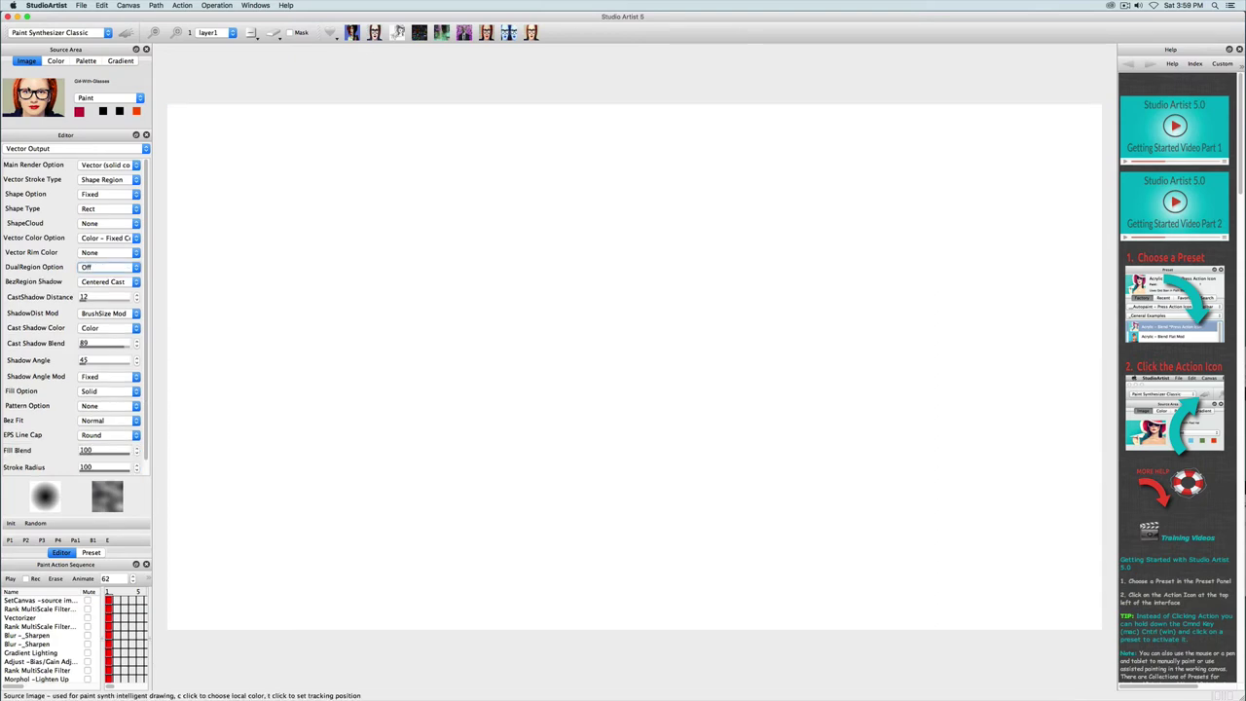
left_click(59, 148)
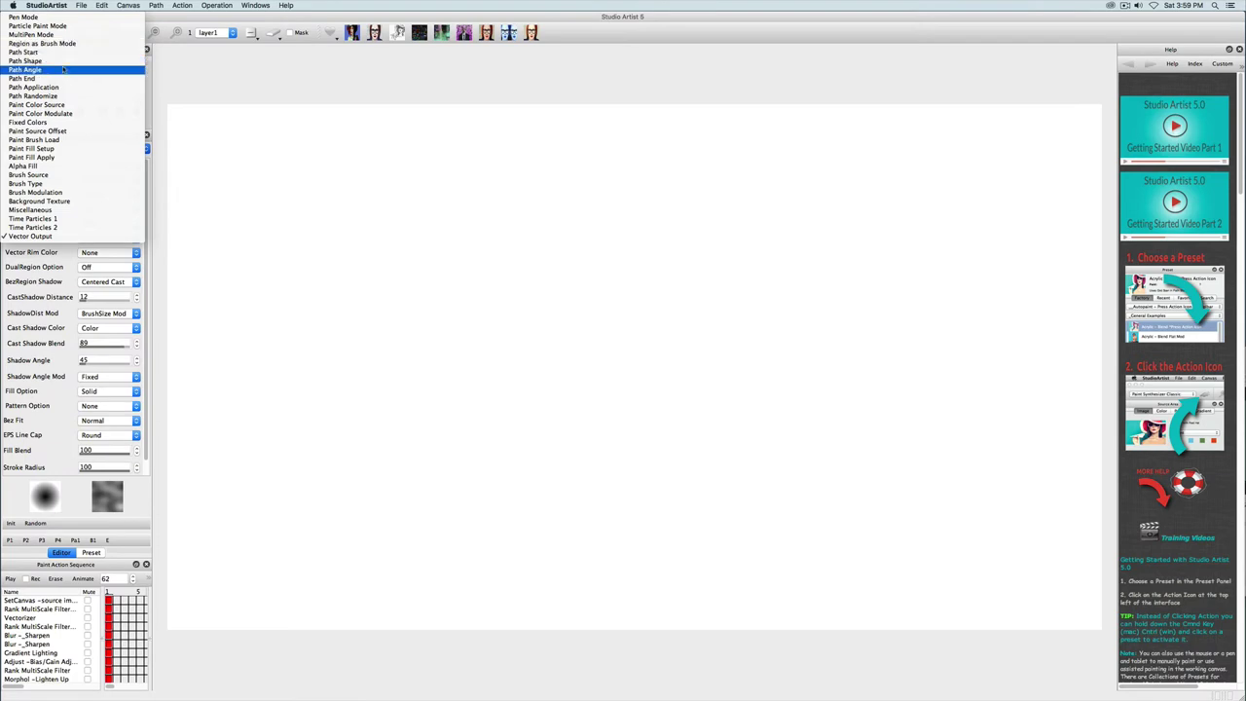
left_click(39, 60)
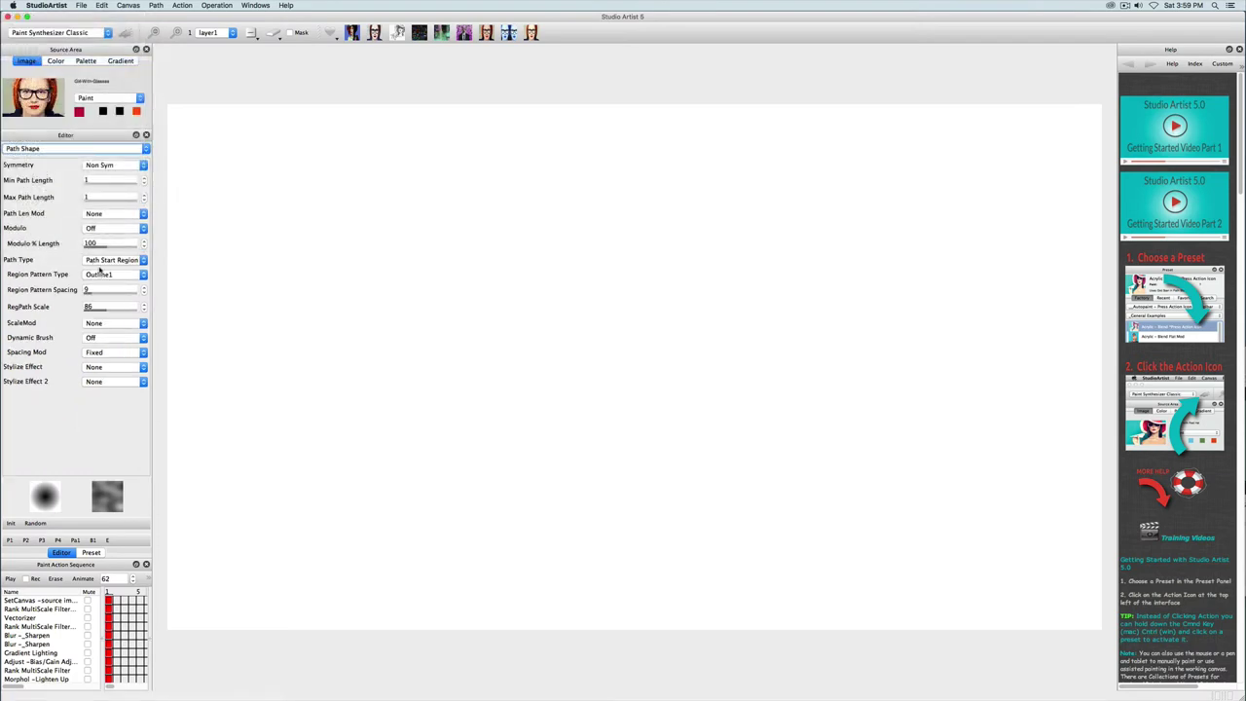